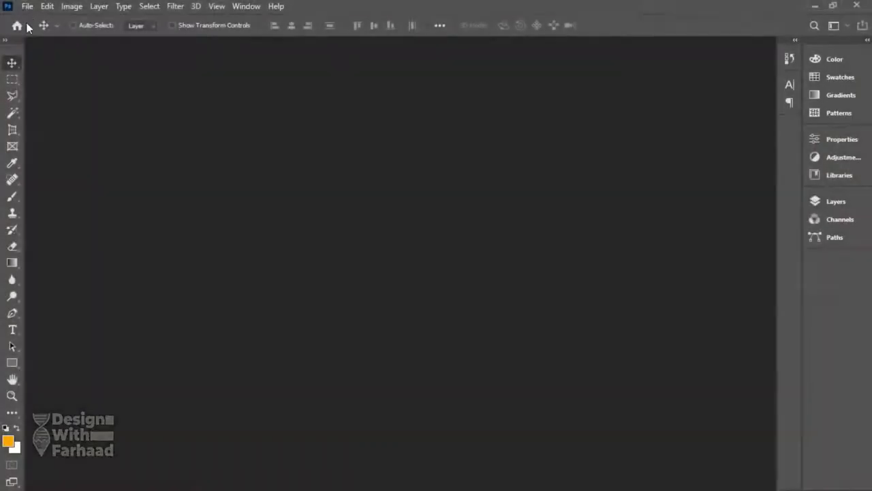
Create a 140 x 180 cm CMYK document at 72 pixels/inch, named "Obama - election banner"
click(27, 6)
click(39, 18)
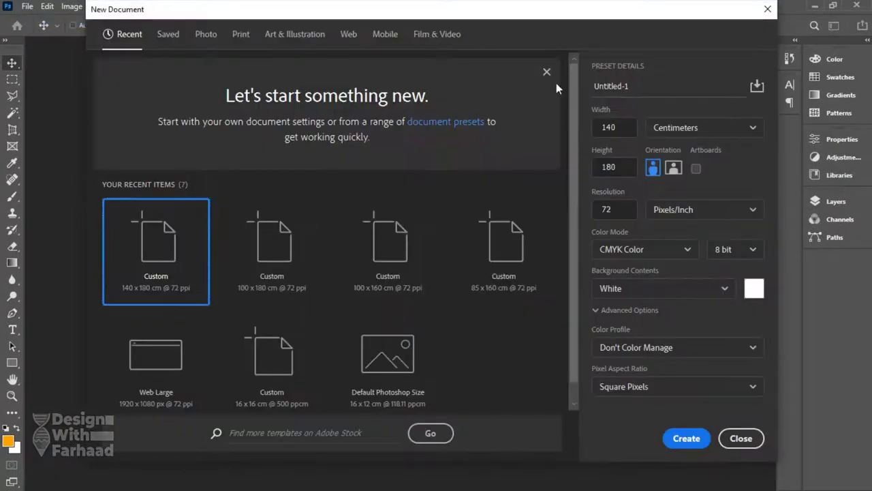
text(Obama - Election Poster)
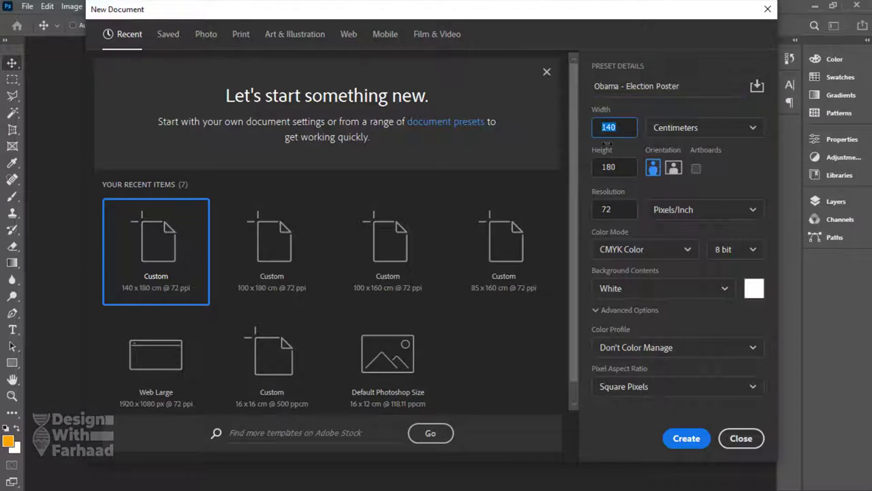
triple_click(664, 86)
text(Obama)
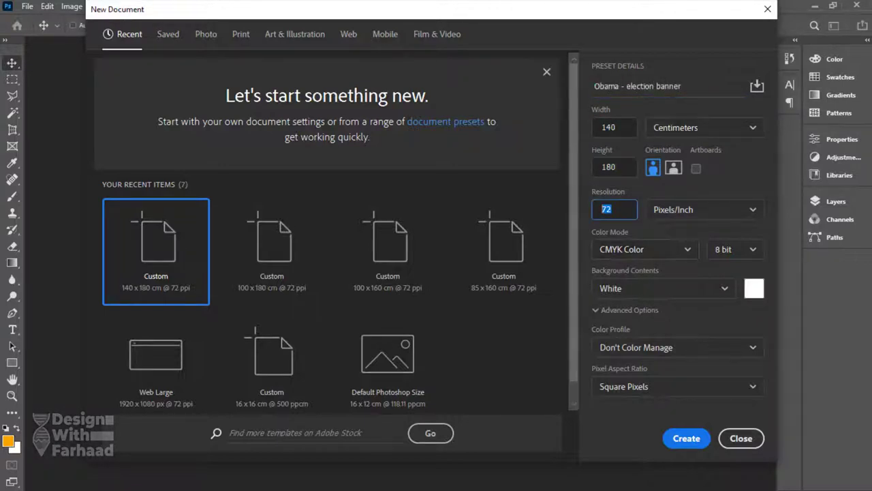
click(686, 438)
Open the colour swatch image, place its swatches in the banner's upper-left corner, and close the source image
click(28, 6)
key(Escape)
key(ctrl+o)
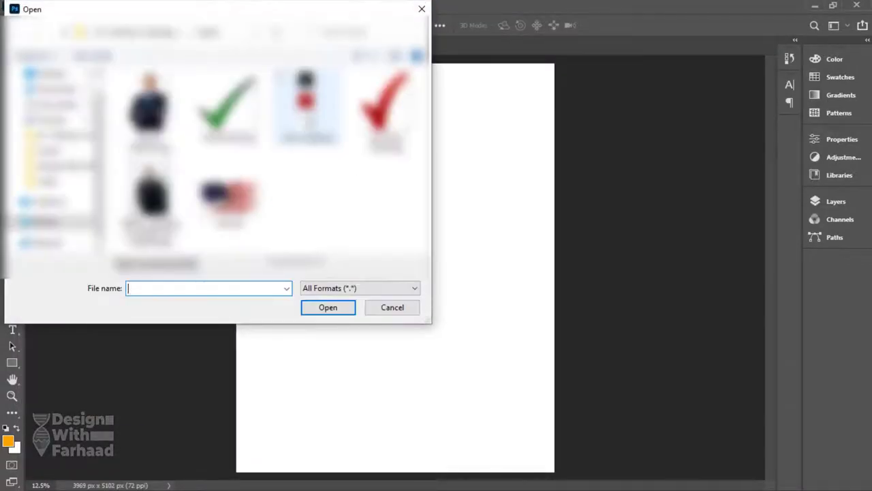
click(306, 97)
click(326, 308)
drag(302, 186, 145, 47)
drag(293, 153, 259, 81)
click(375, 45)
click(382, 45)
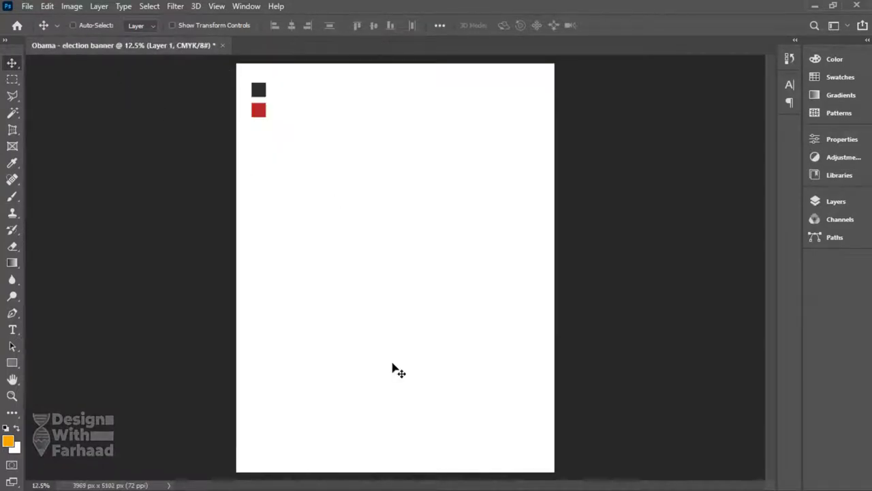
Save the document as "Obama - election banner.psd" in Photoshop format with Maximize Compatibility on
click(27, 6)
click(36, 146)
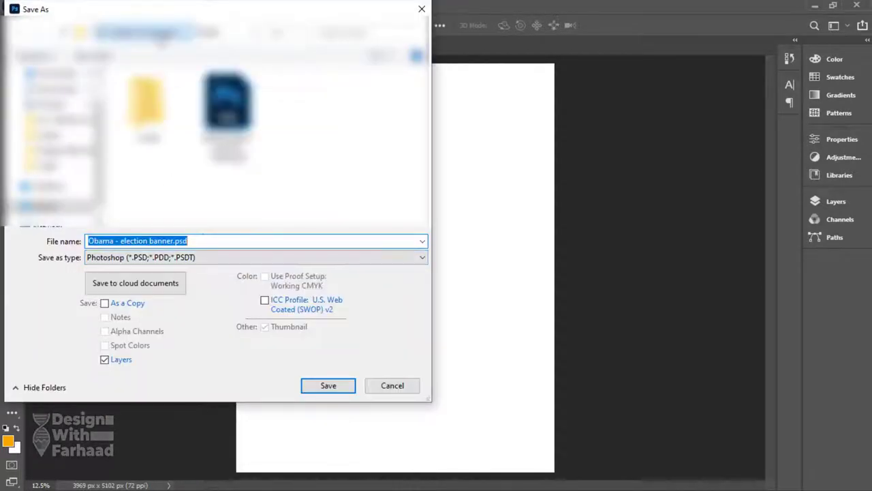
click(334, 387)
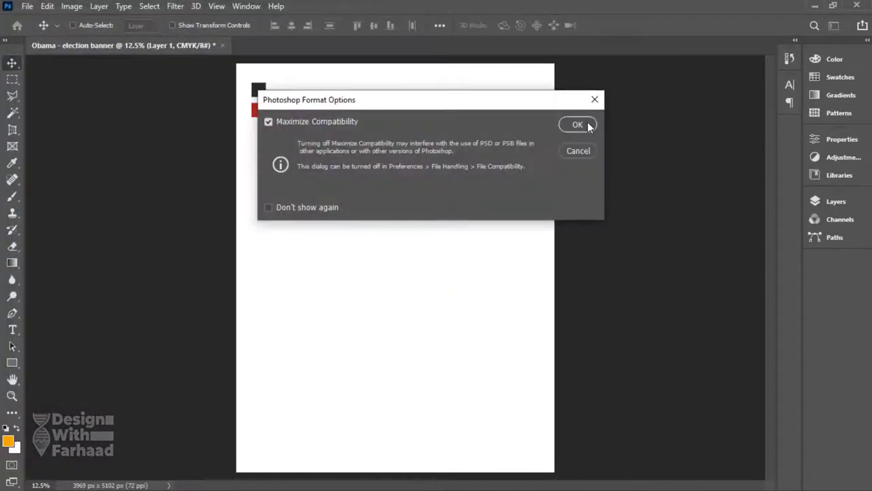
click(589, 126)
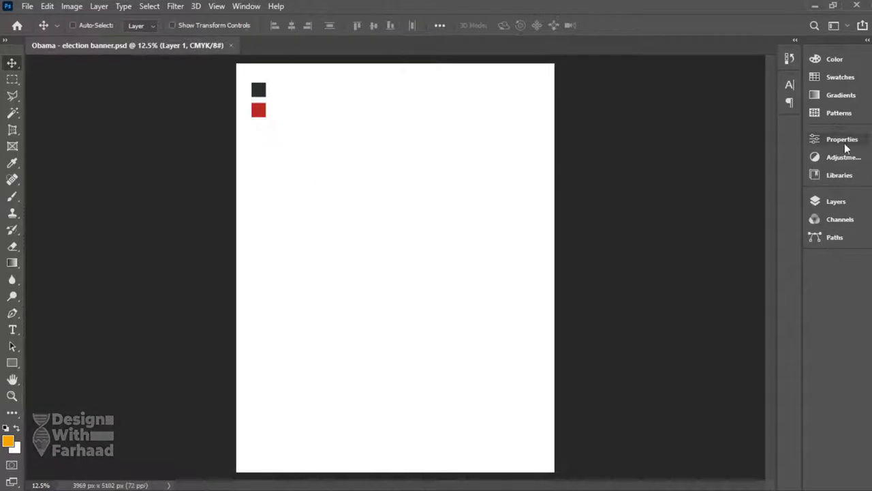
Open usa.png and bring the flag into the banner as a layer directly above the Background
click(846, 203)
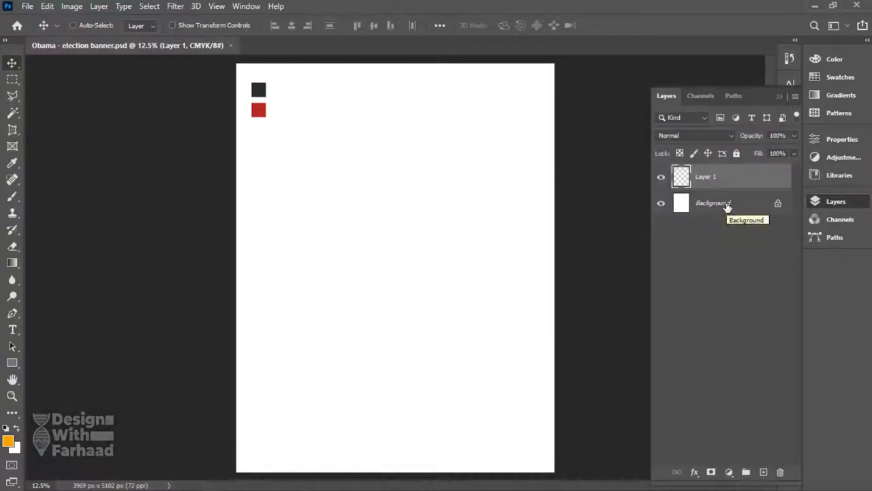
click(727, 204)
click(27, 6)
click(41, 33)
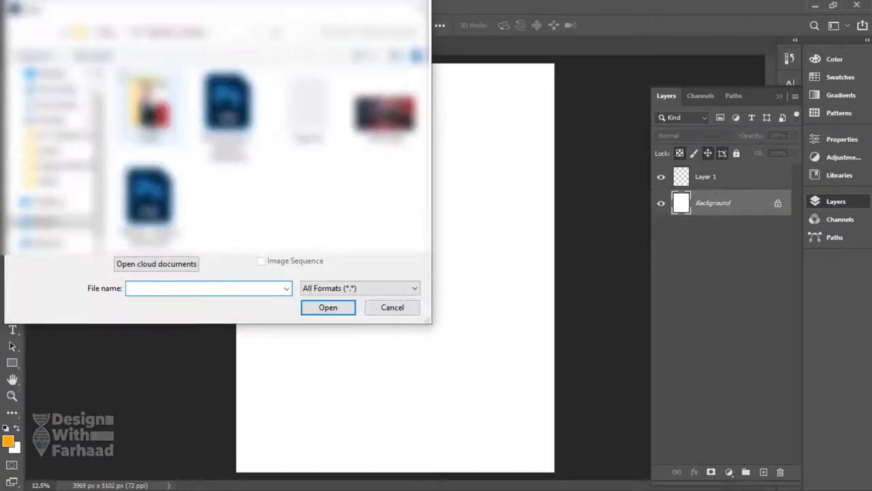
double_click(228, 198)
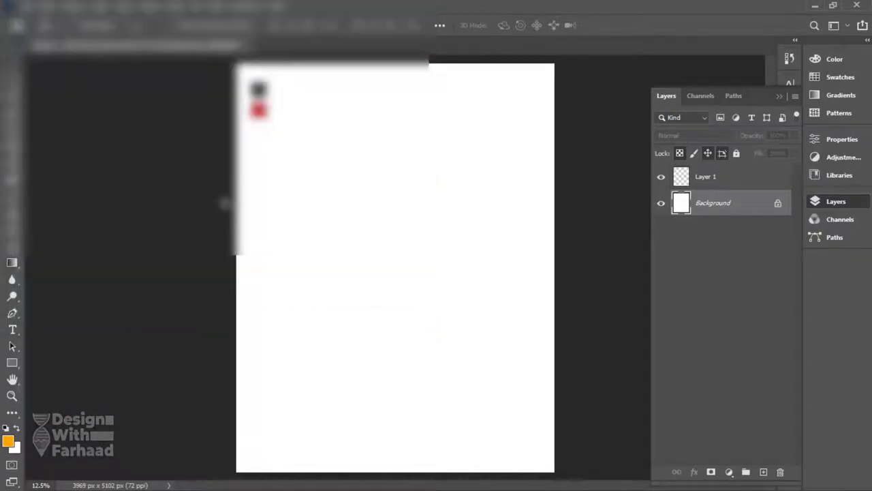
key(Delete)
drag(382, 228, 344, 206)
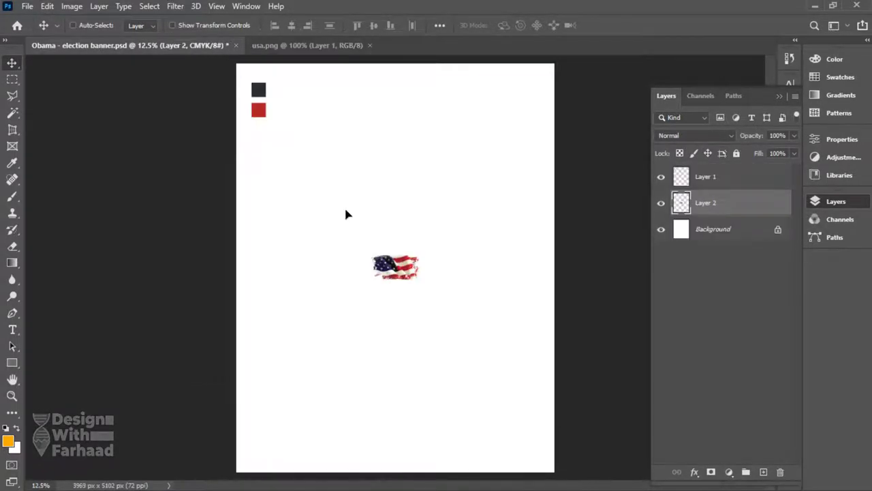
Enlarge the flag until it spans the full width of the page
key(ctrl+t)
drag(396, 254, 397, 170)
key(Return)
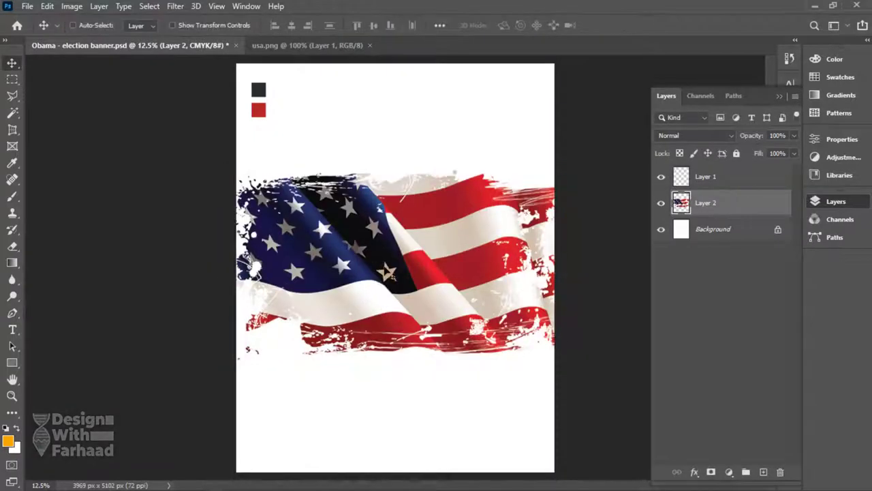
Move the flag to the top edge of the page, fine-tune its transform, and save the document
drag(398, 300, 392, 156)
key(ctrl+t)
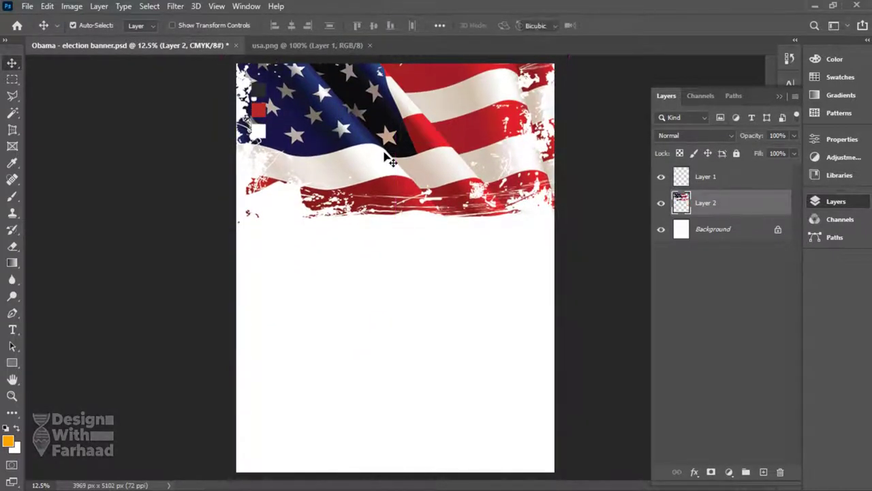
drag(395, 232, 395, 244)
drag(375, 174, 373, 184)
key(Return)
key(ctrl+s)
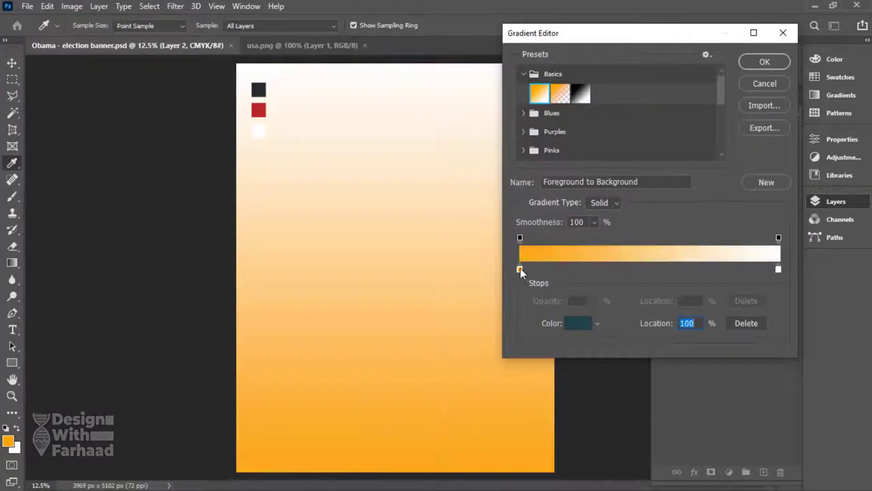
Set the gradient fill's first colour stop to the dark charcoal sampled from the banner's dark swatch
click(520, 269)
click(578, 323)
click(258, 89)
click(824, 54)
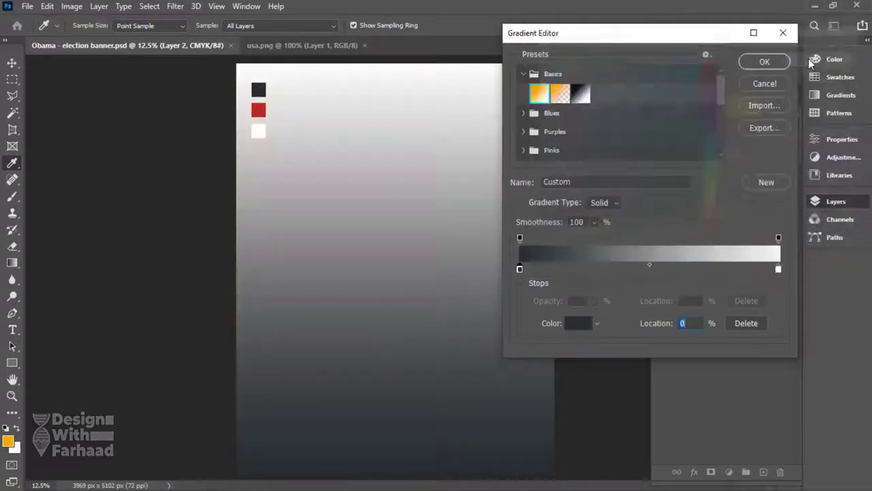
Set the gradient's end stop to a dark teal based on the charcoal swatch and apply the gradient fill
click(779, 269)
click(578, 323)
click(258, 89)
drag(566, 195, 638, 183)
click(825, 56)
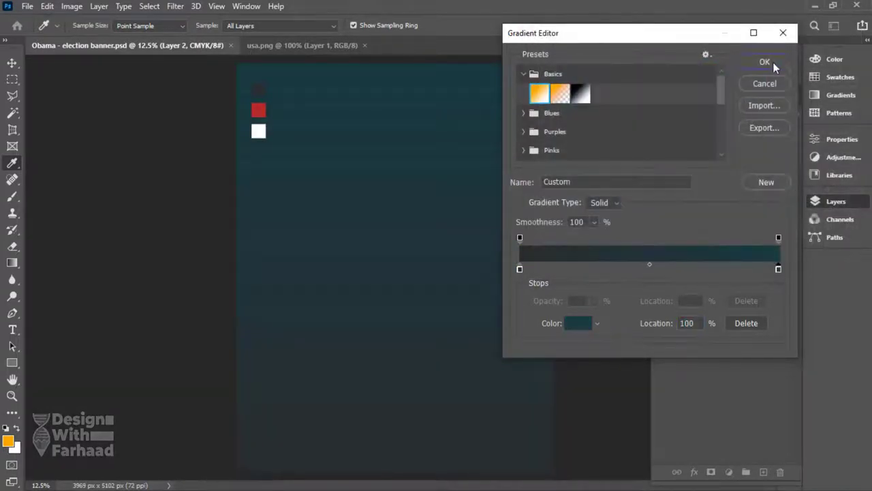
click(775, 59)
click(700, 84)
Reverse the direction of the gradient fill layer
double_click(682, 204)
click(572, 168)
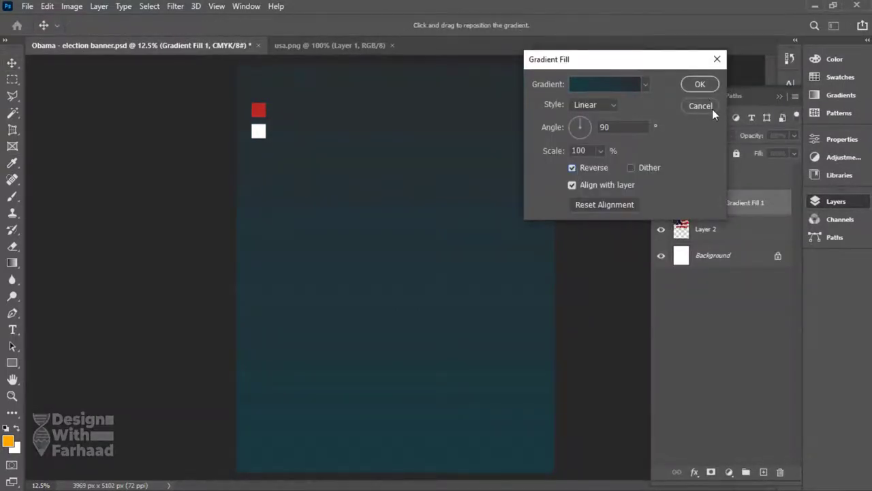
click(700, 84)
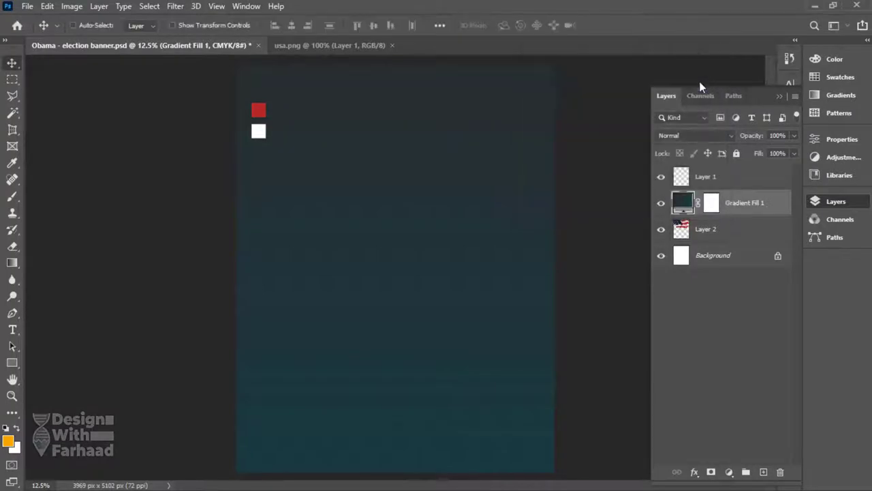
Paint black on the gradient fill's mask with a soft 2520 px brush at 68% opacity to reveal the flag
click(712, 203)
key(b)
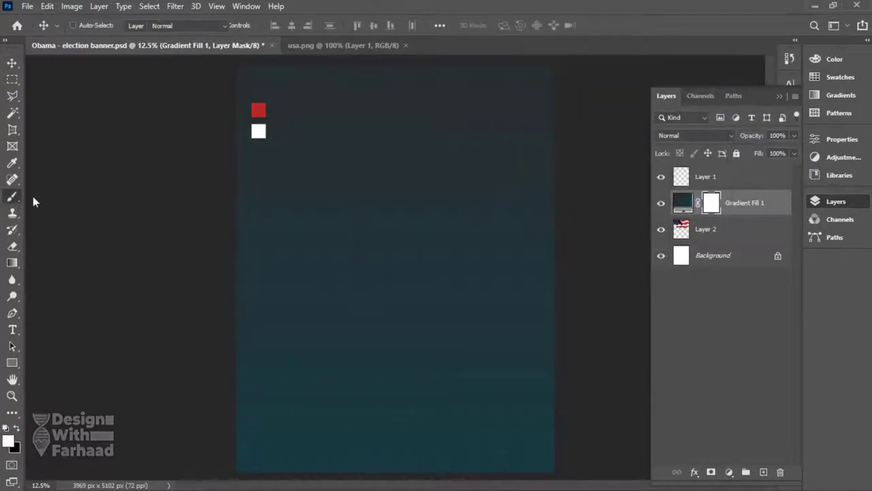
right_click(370, 160)
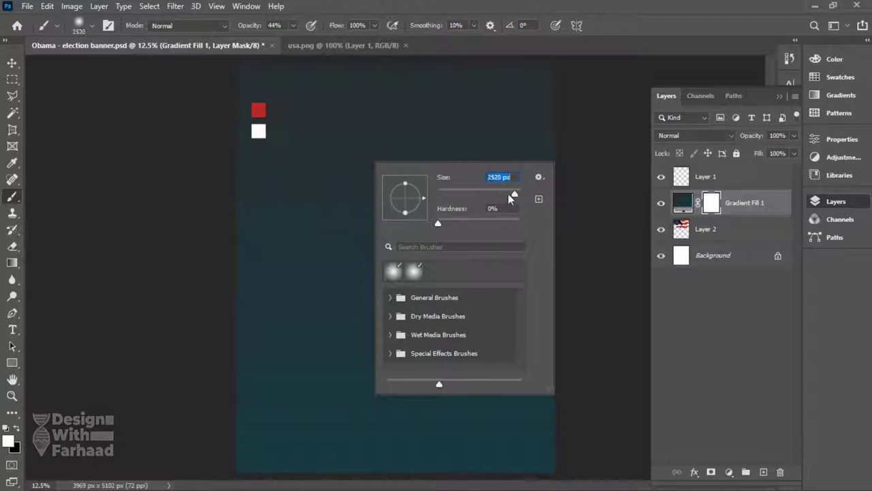
key(Return)
drag(253, 26, 260, 25)
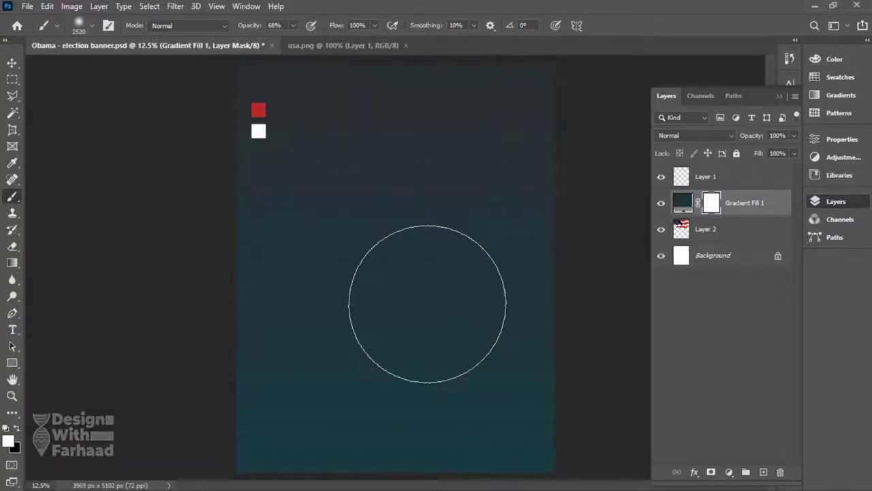
key(x)
drag(218, 98, 230, 97)
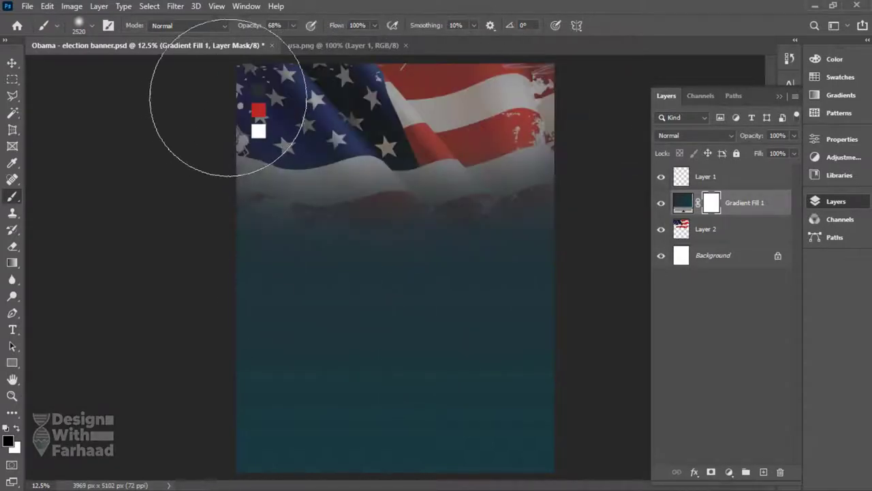
Reveal more of the flag's lower edge on the mask using a 1500 px brush at 52% opacity
scroll(372, 156, down, 1)
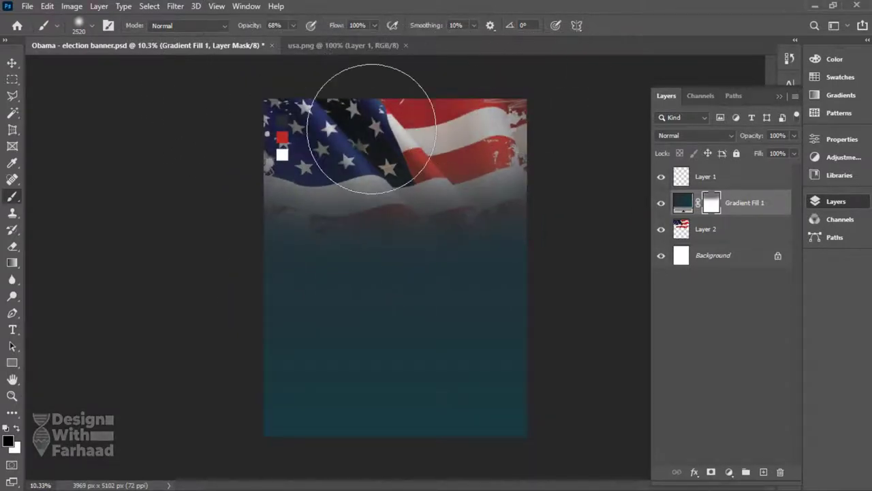
key([)
key([)
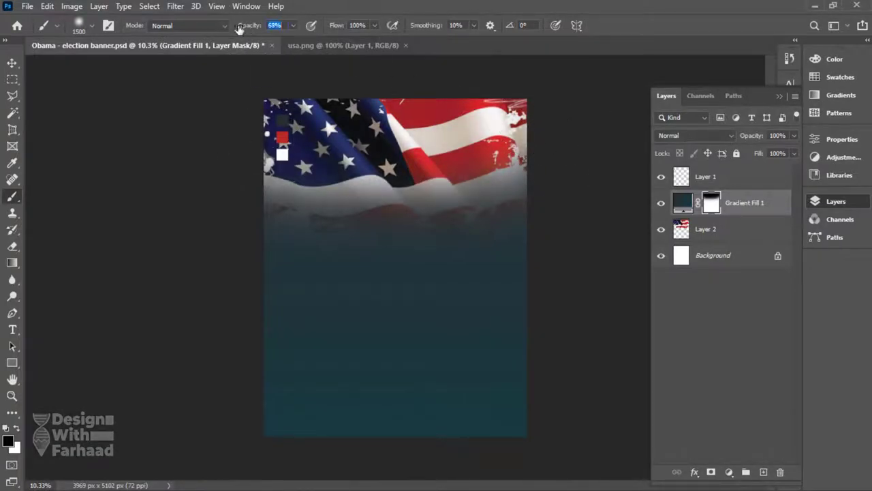
mouse_move(282, 195)
mouse_down()
mouse_move(413, 214)
mouse_move(554, 201)
mouse_up()
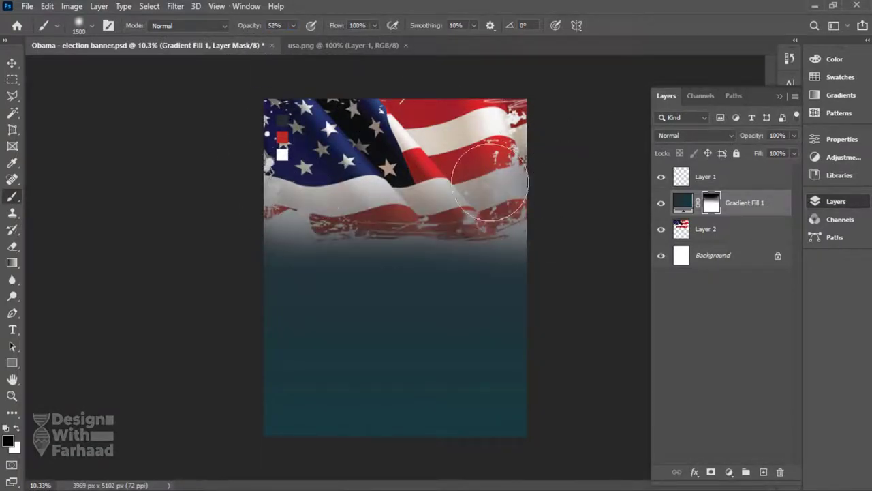
Turn off Reverse for the gradient fill and revisit the colour of its charcoal stop
double_click(682, 202)
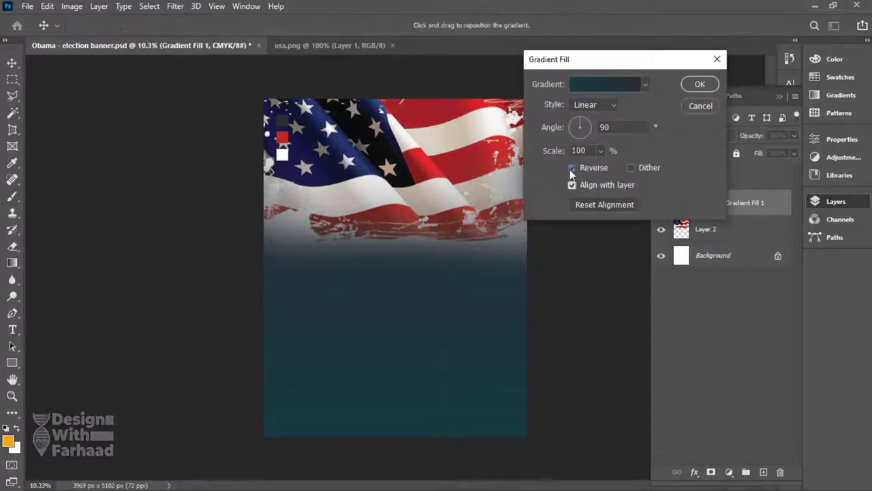
click(571, 168)
click(582, 92)
click(521, 270)
click(574, 325)
click(821, 58)
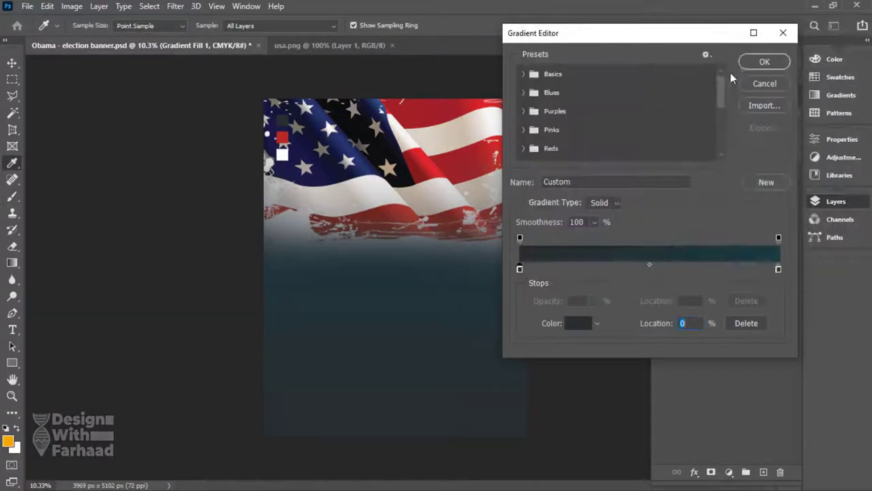
click(753, 64)
Shift the gradient's colour midpoint toward the teal end and apply the gradient fill
click(595, 90)
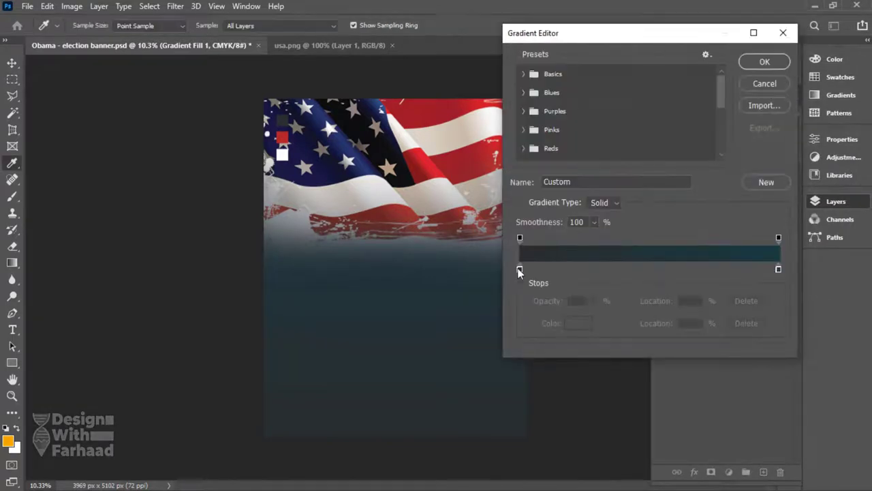
click(519, 269)
drag(650, 267, 673, 239)
click(521, 237)
click(756, 61)
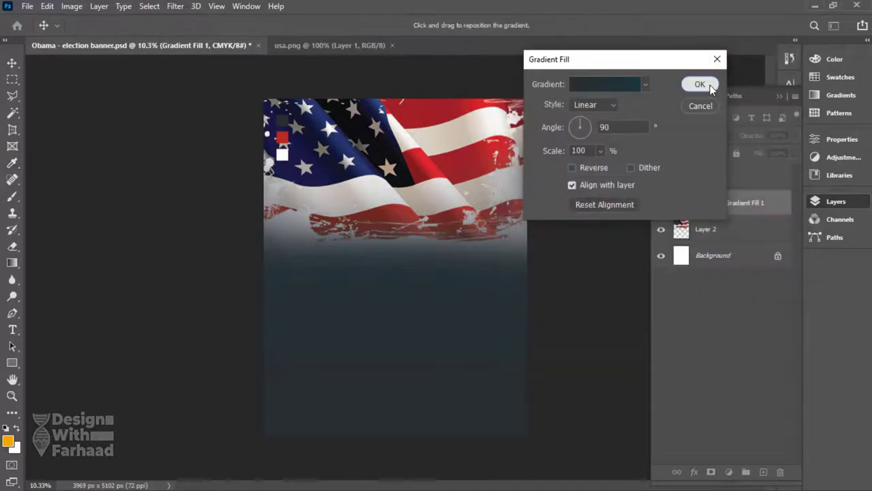
click(700, 83)
Refine the blend between flag and gradient by painting on the gradient fill's mask, and save the document
click(711, 202)
key(d)
mouse_move(316, 173)
mouse_down()
mouse_move(506, 180)
mouse_move(367, 125)
mouse_move(558, 122)
mouse_up()
key(XF86MonBrightnessUp)
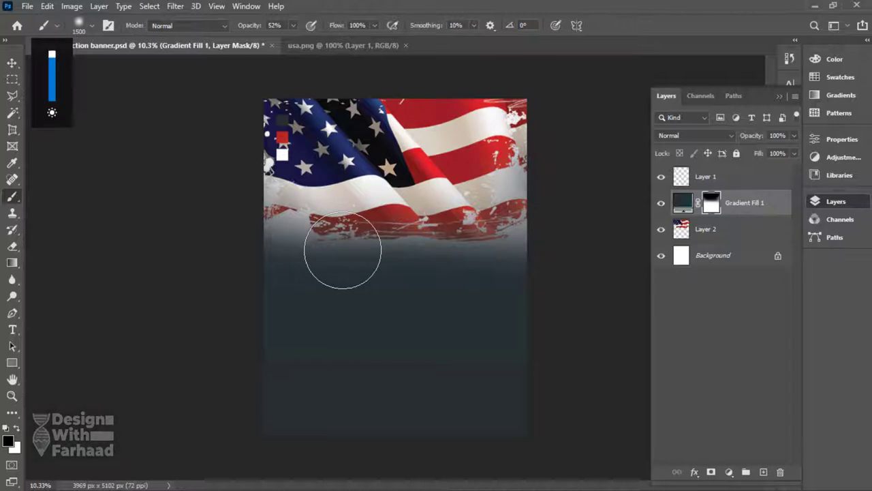
key(x)
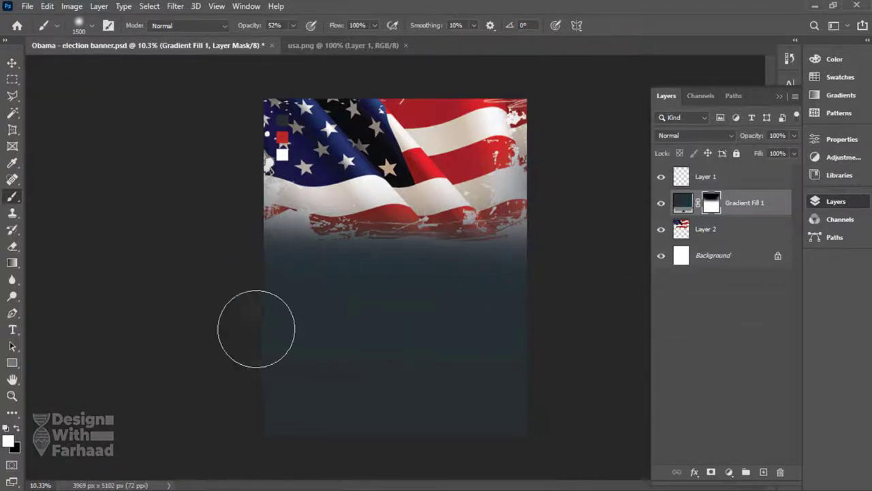
click(13, 64)
key(ctrl+s)
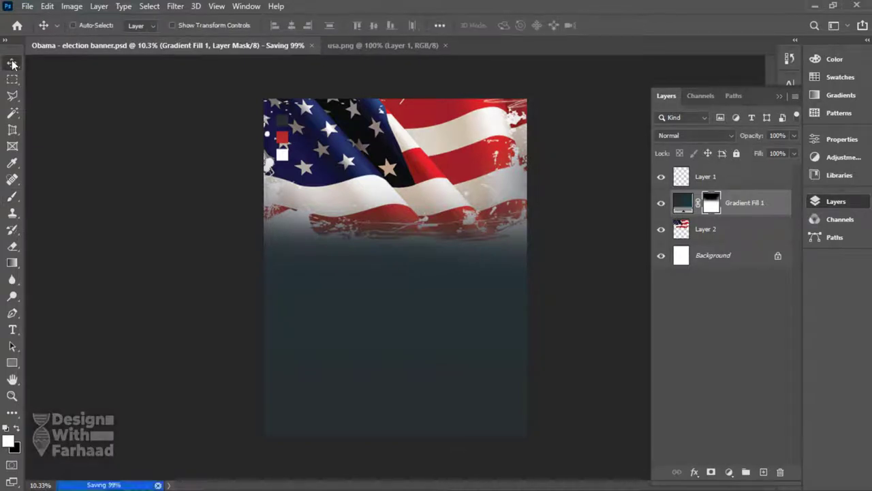
Open the cut-out portrait image "Barack Obama.png"
click(28, 10)
click(33, 33)
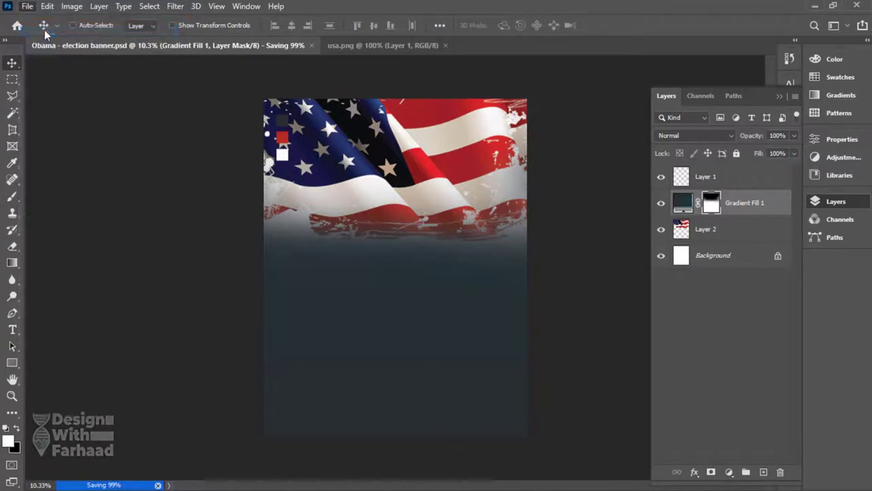
click(148, 109)
click(336, 310)
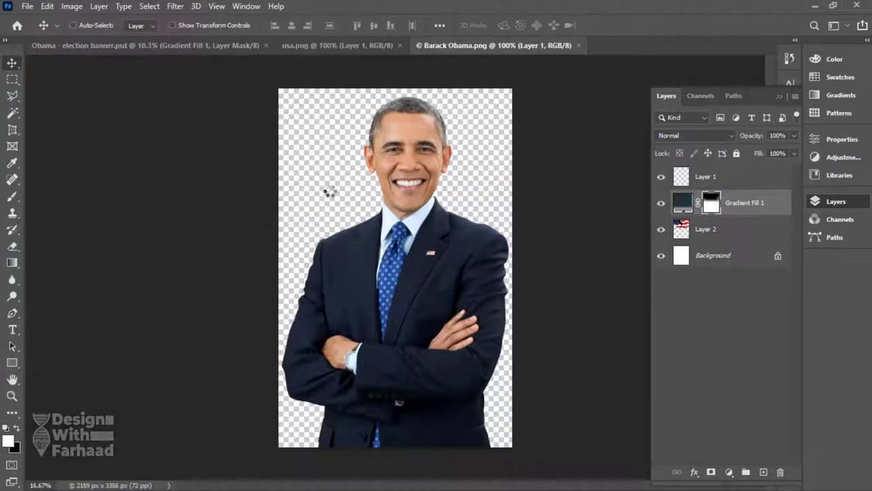
Close usa.png, bring the cut-out portrait into the election banner as a new layer above the gradient fill, and enlarge it slightly
click(363, 45)
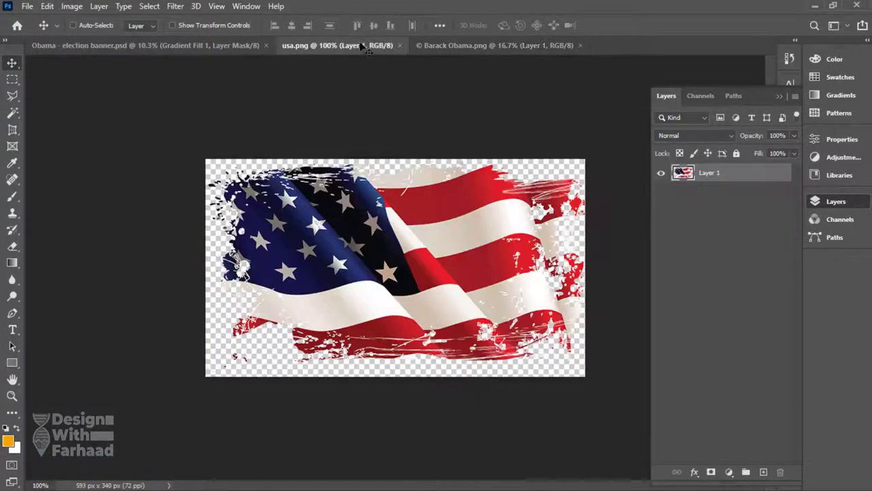
click(400, 45)
drag(354, 187, 368, 258)
key(ctrl+t)
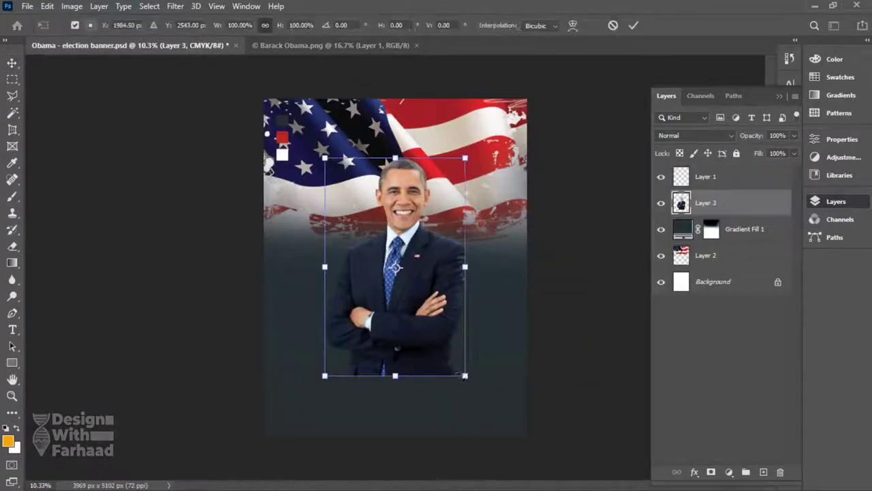
drag(465, 376, 469, 395)
key(Return)
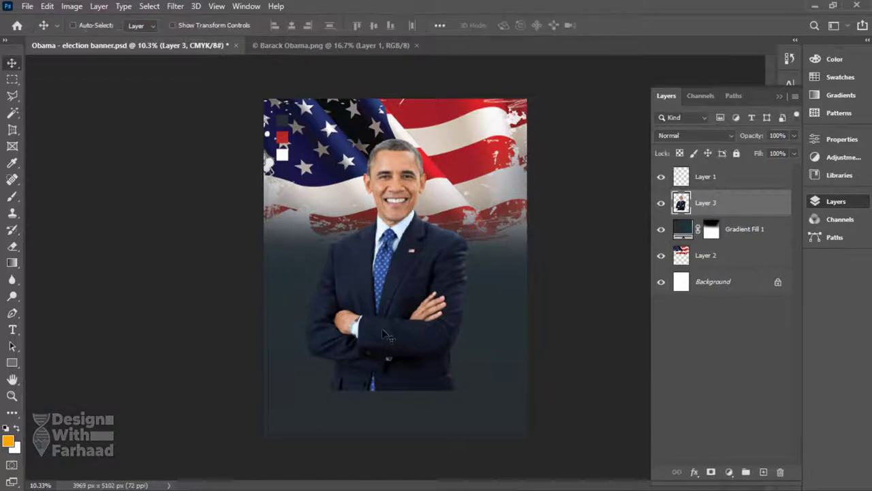
Shift the portrait toward the banner's right side, save the document, and scale the portrait up a little more
drag(378, 331, 429, 315)
key(ctrl+s)
key(ctrl+t)
drag(426, 390, 424, 420)
drag(430, 353, 428, 338)
key(Return)
key(Return)
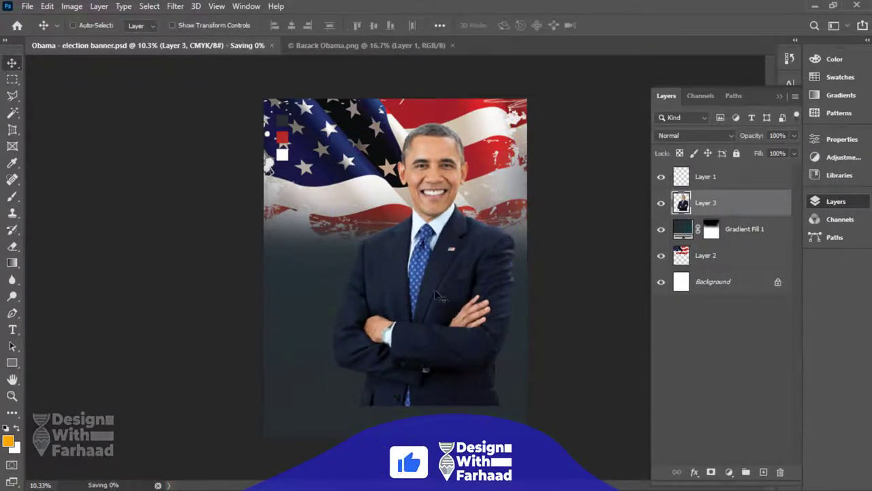
Draw a rectangle about 4221 by 726 px across the banner's bottom edge, filled with red b82927 sampled from the swatch
right_click(13, 363)
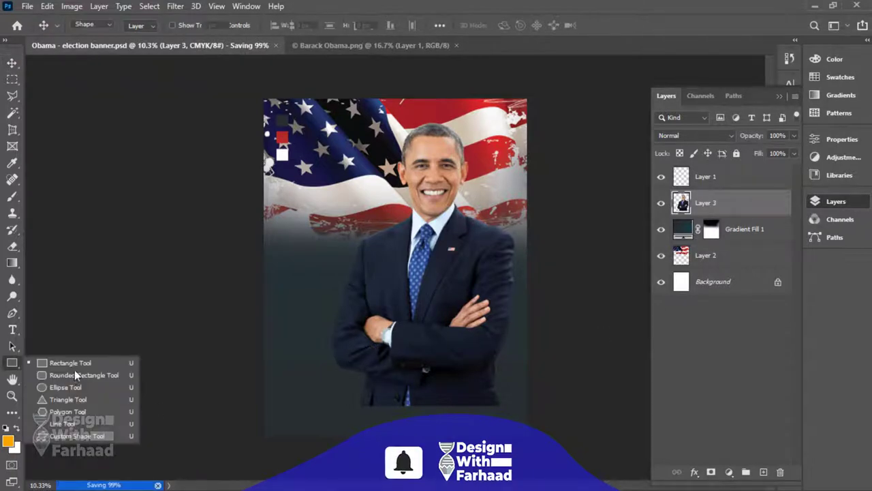
click(68, 364)
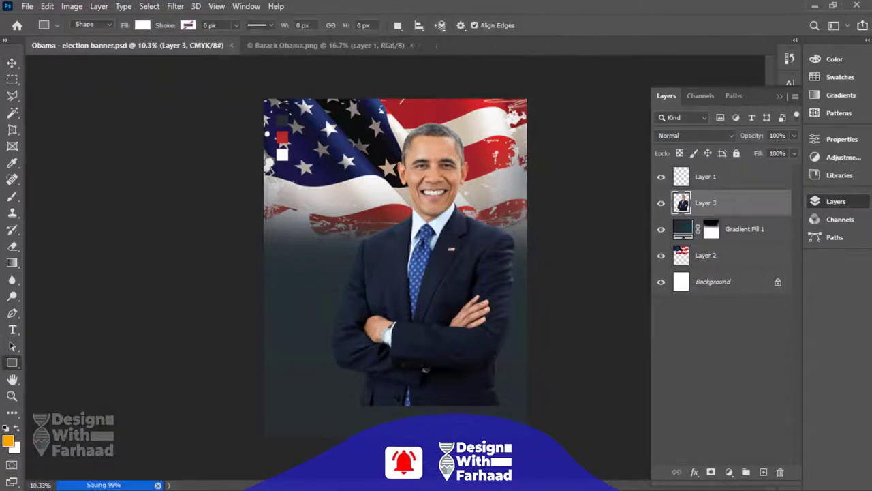
click(9, 441)
click(281, 137)
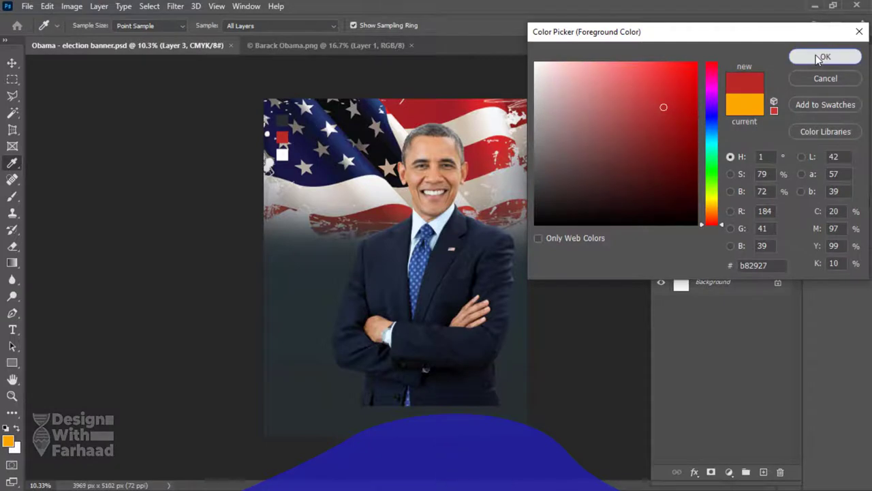
click(812, 60)
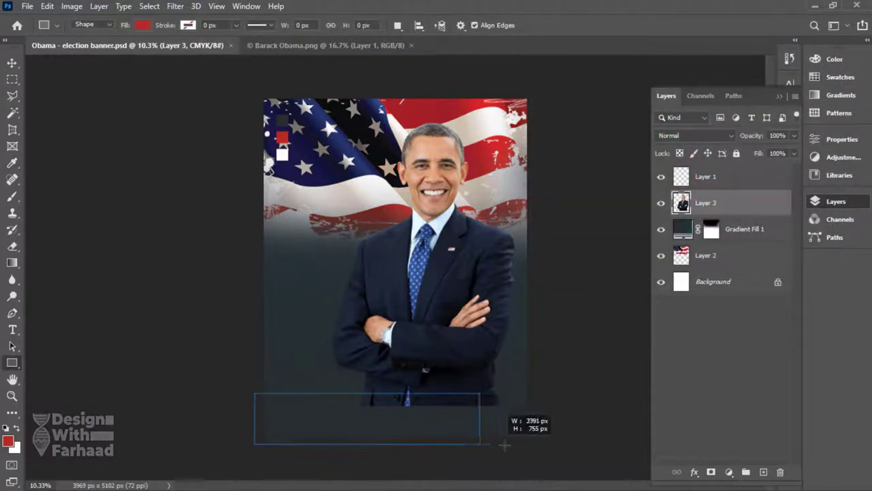
drag(522, 446, 534, 441)
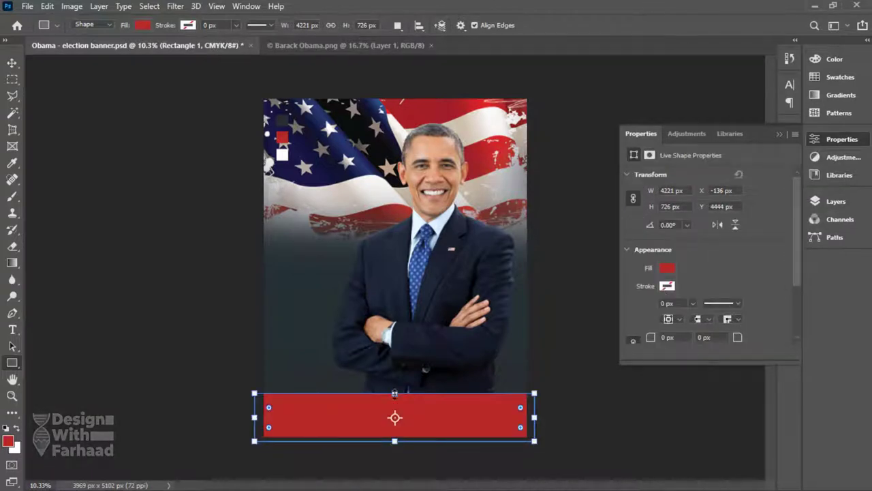
Extend the red rectangle upward until it covers the portrait's cut-off lower edge, and save the document
drag(389, 372, 389, 354)
key(Return)
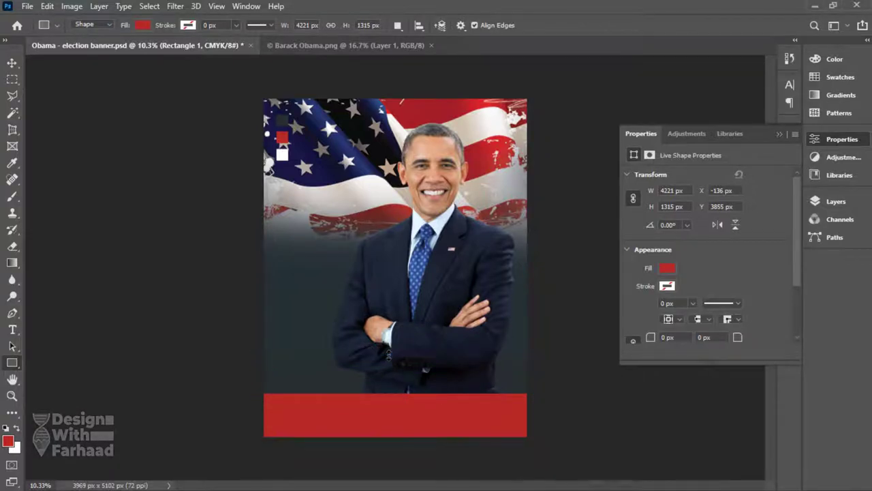
key(ctrl+shift+z)
key(v)
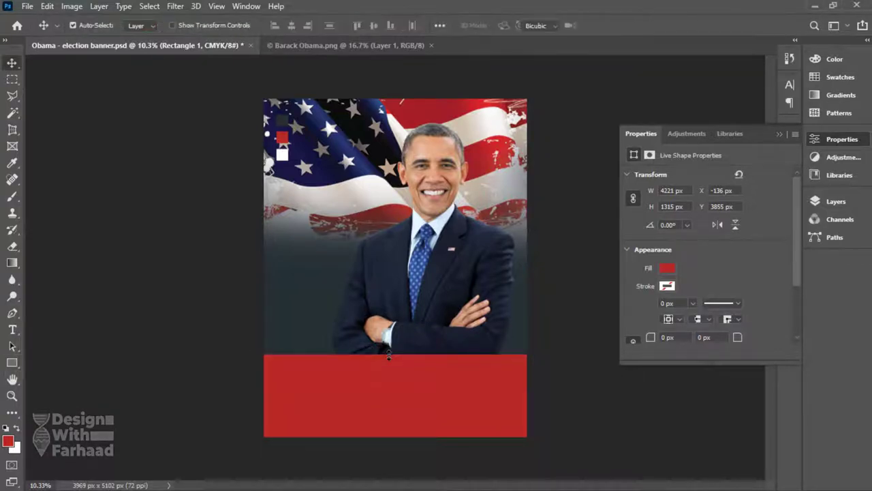
key(ctrl+t)
drag(395, 354, 394, 380)
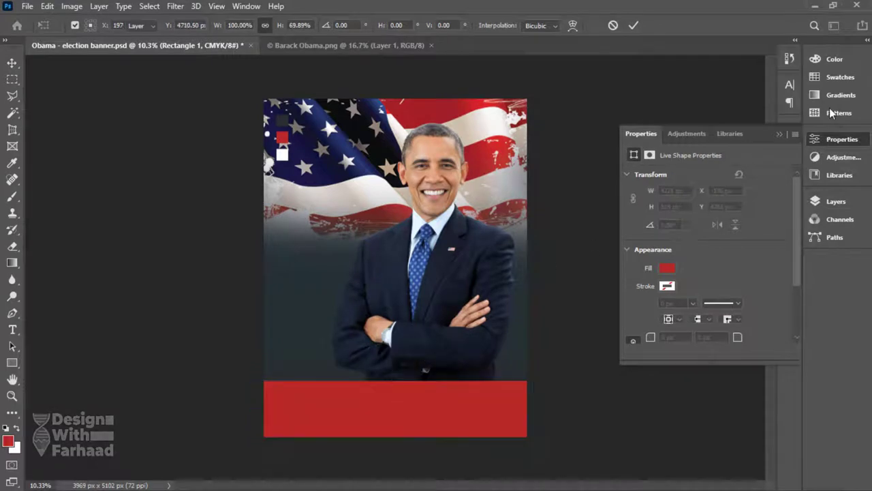
click(836, 202)
key(ctrl+s)
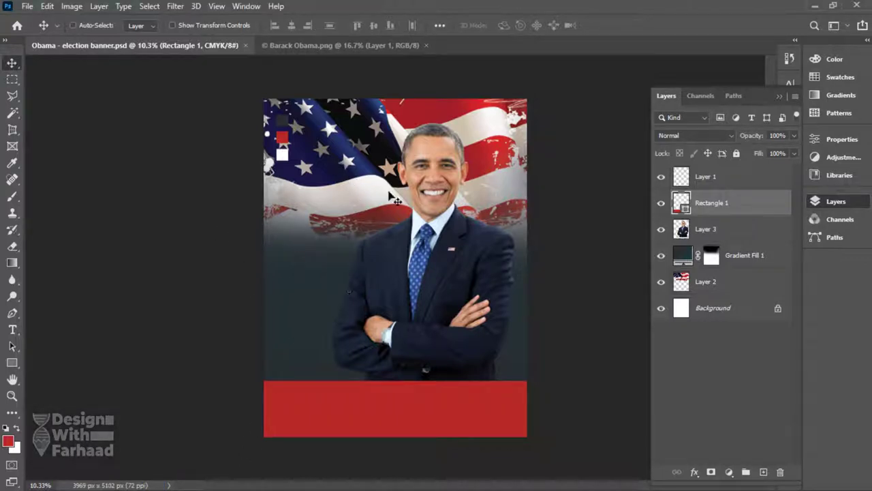
Select the gradient fill's mask and set up Kyle's Ultimate Pastel Palooza brush at 511 px, undoing any test dab
click(709, 256)
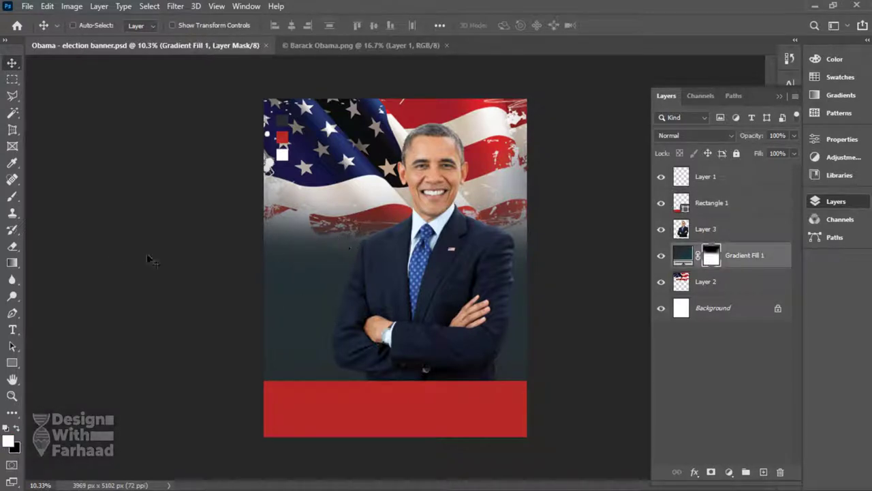
click(12, 197)
click(55, 196)
right_click(341, 238)
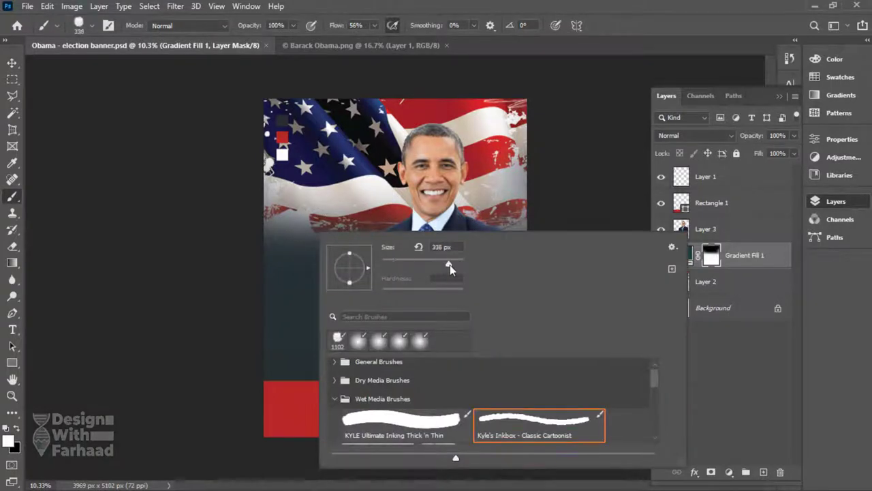
click(336, 382)
drag(656, 379, 655, 386)
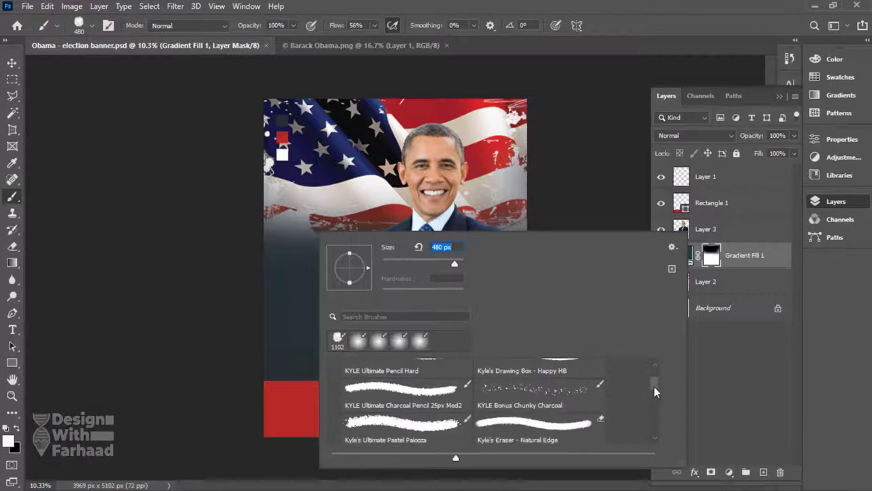
click(386, 423)
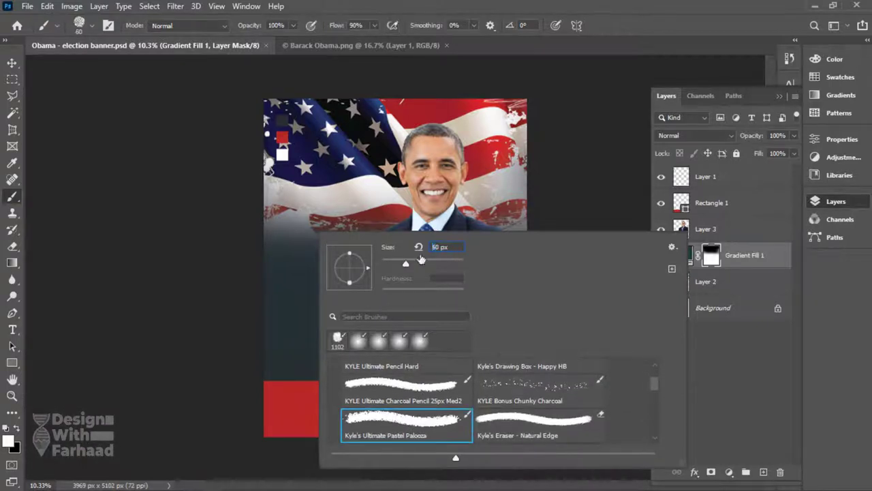
click(285, 210)
key(ctrl+z)
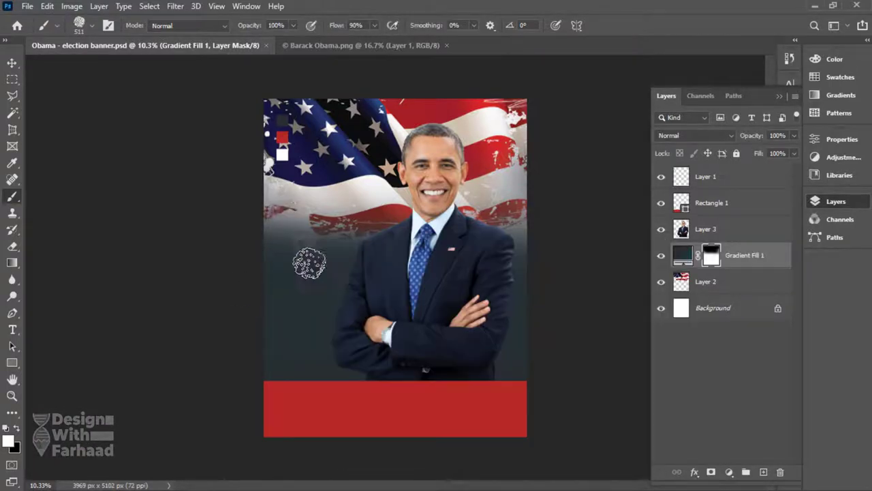
Paint a rough, textured edge on the gradient fill's mask along the flag's lower border, and reduce the brush to 400 px
mouse_move(277, 254)
mouse_down()
mouse_move(315, 247)
mouse_move(447, 249)
mouse_up()
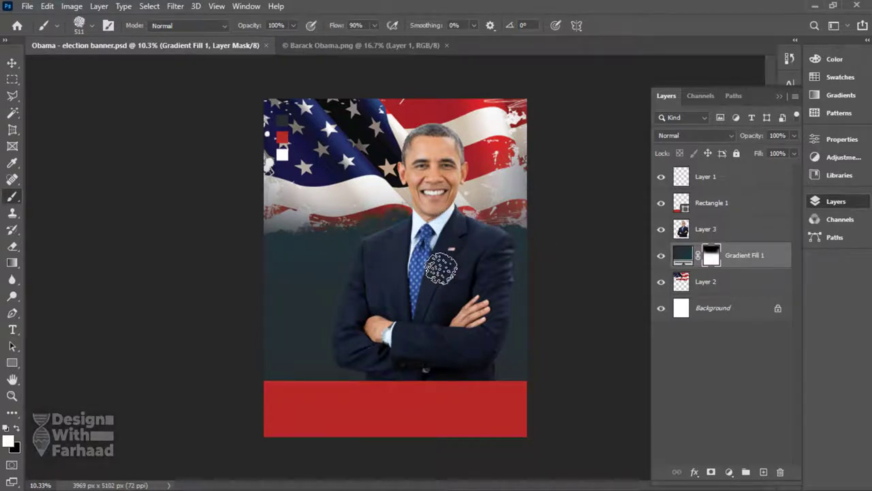
click(505, 222)
key([)
key([)
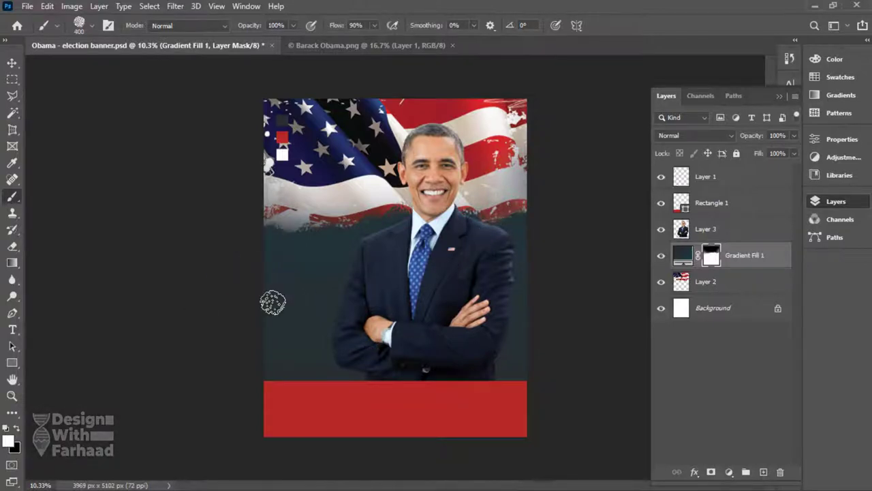
Add a Hue/Saturation adjustment clipped to the gradient fill, raising its saturation and lowering its lightness
double_click(683, 258)
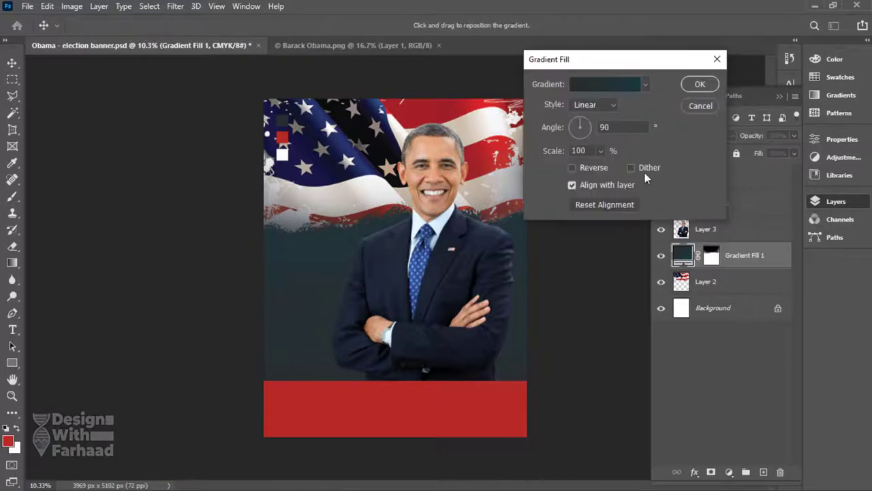
click(700, 106)
click(729, 472)
click(763, 351)
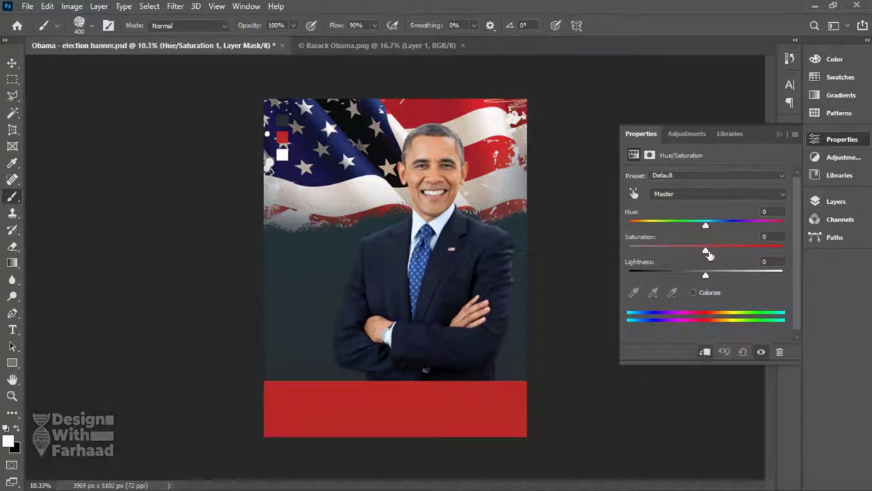
drag(707, 251, 694, 275)
click(837, 141)
click(835, 202)
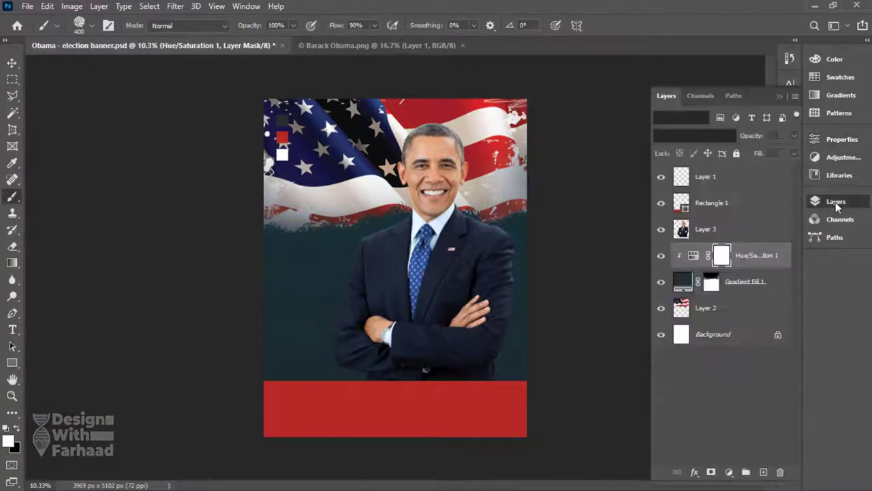
Save the document and delete Layer 1, which holds the colour swatches
click(12, 62)
key(ctrl+s)
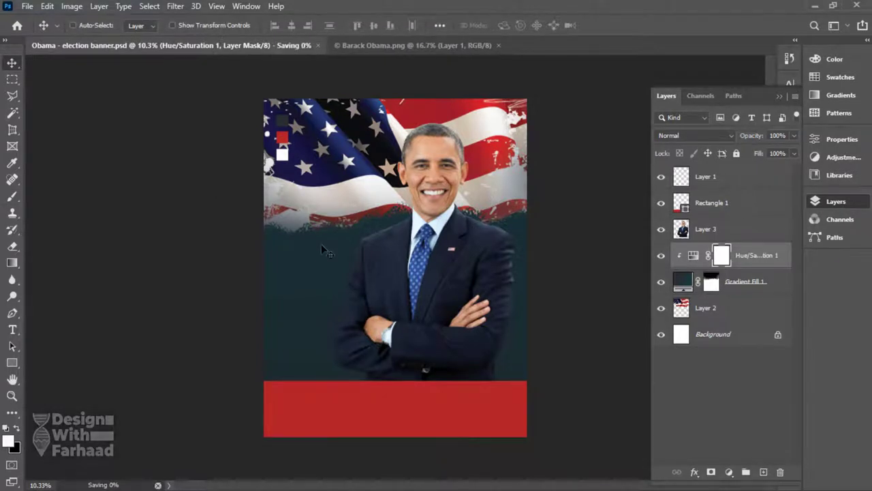
click(728, 182)
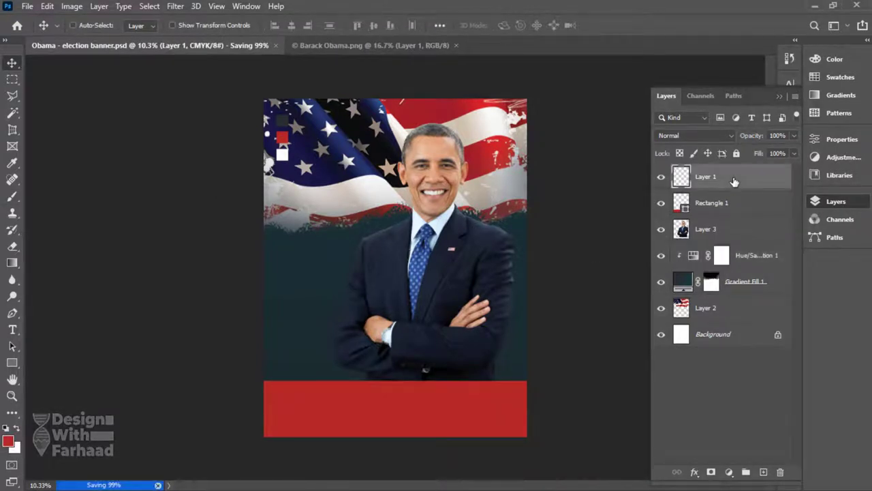
key(Delete)
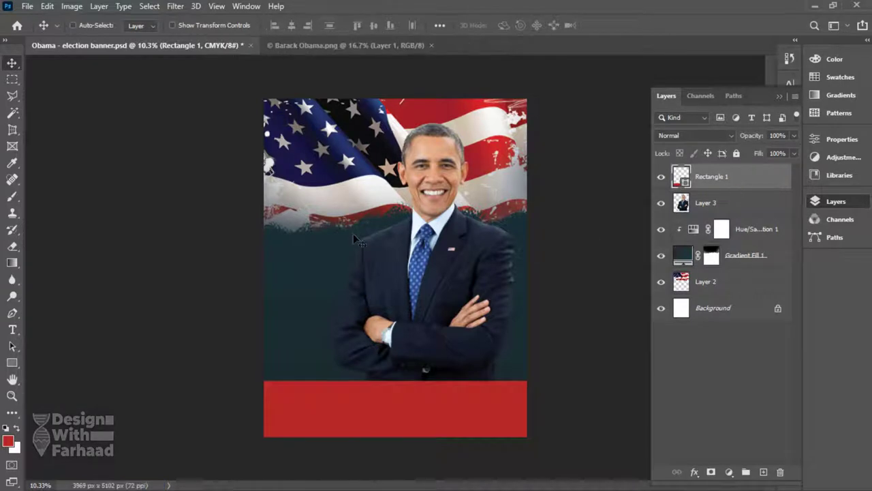
Switch to Copy.txt in Notepad, copy the word "VOTE", and return to the banner in Photoshop
key(alt+Tab)
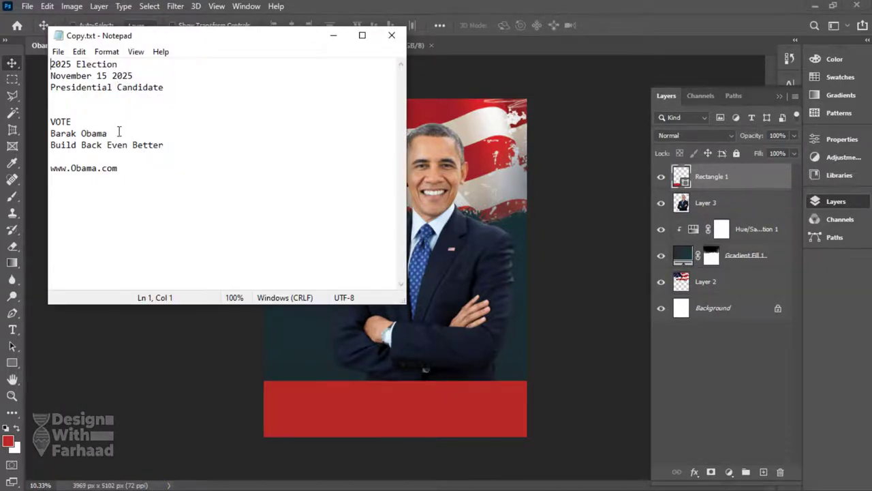
click(563, 6)
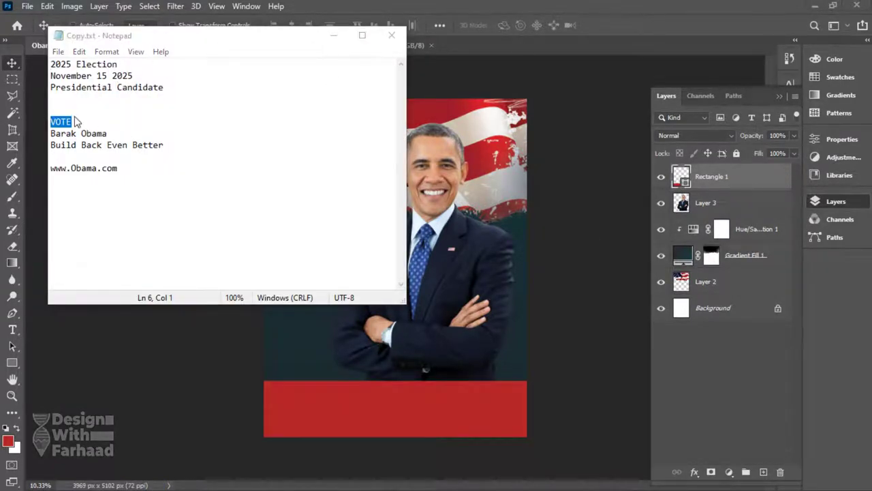
key(alt+Tab)
click(157, 122)
key(alt+Tab)
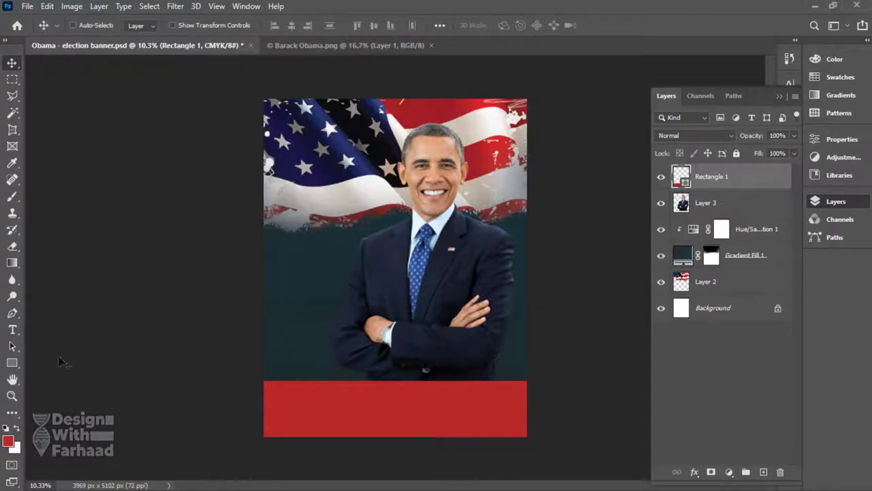
Add a text layer reading "VOTE" at 500 pt in the dark area beside the portrait
key(t)
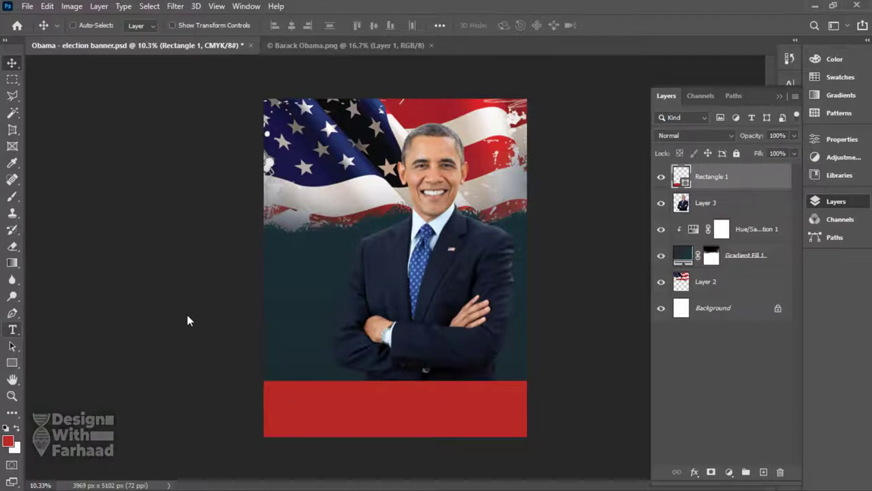
click(310, 291)
text(VOTE)
text(500)
key(Return)
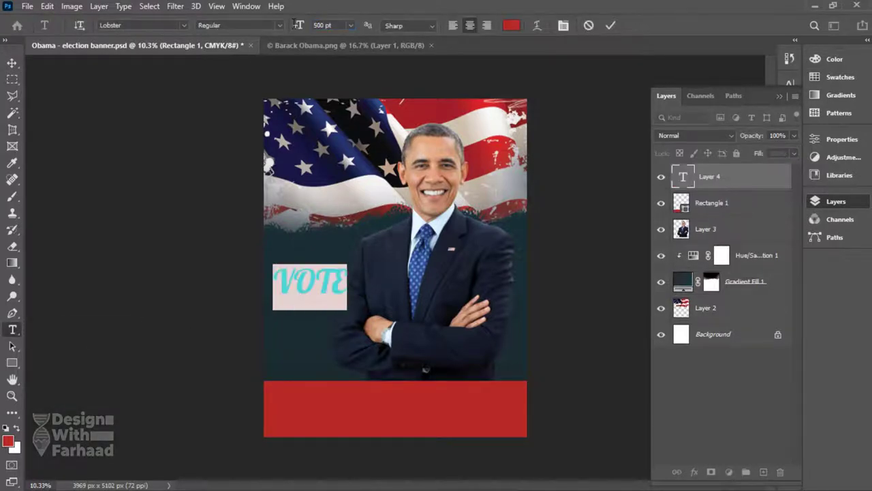
Set the "VOTE" text in Montserrat Black and move it onto the red rectangle's upper edge, beneath the portrait's folded arms
text(montserrat)
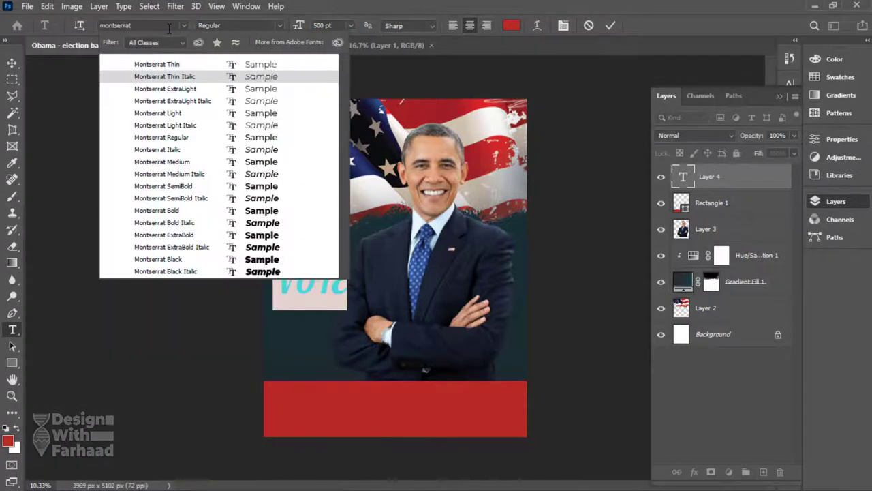
text( black)
key(Return)
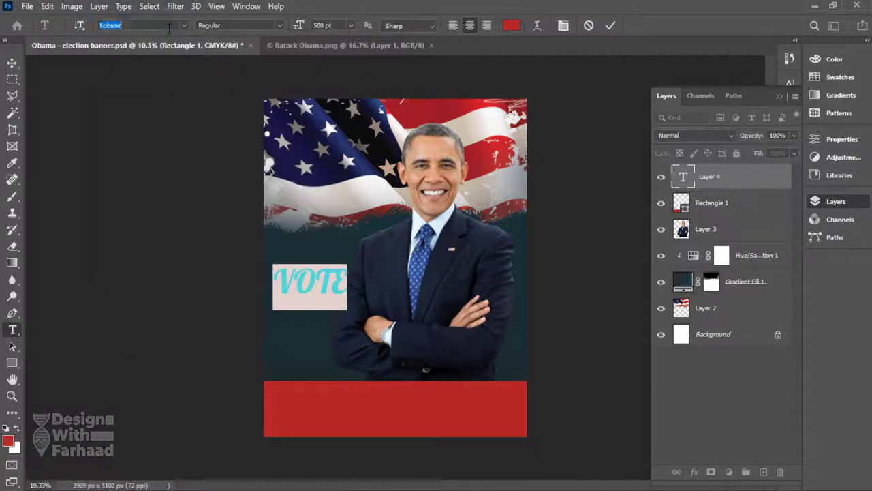
click(13, 64)
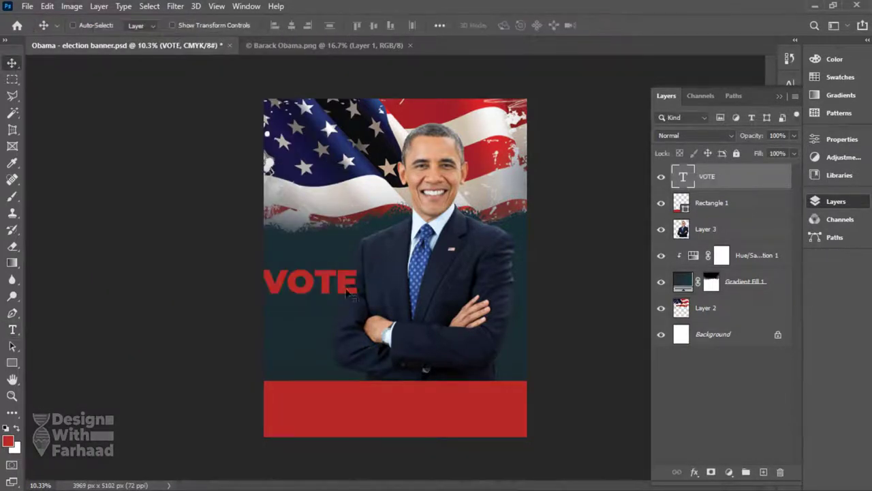
drag(352, 292, 448, 381)
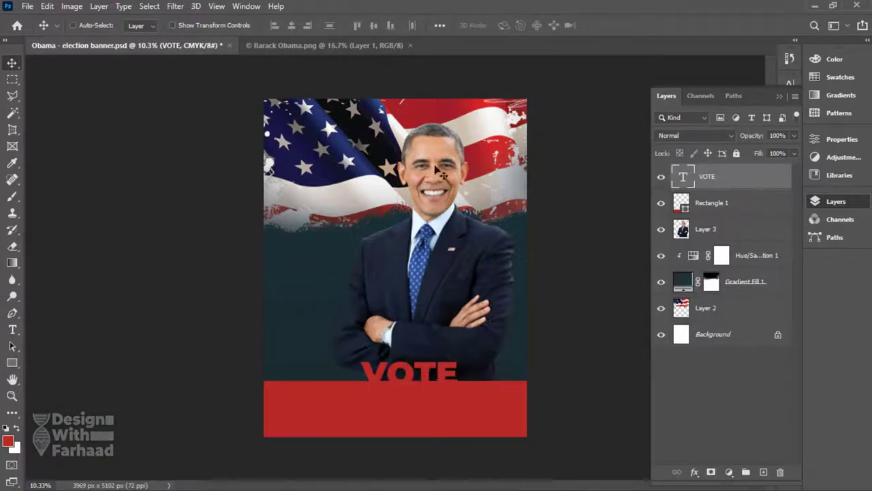
Change the "VOTE" text colour to white
key(t)
click(511, 25)
click(536, 63)
click(852, 59)
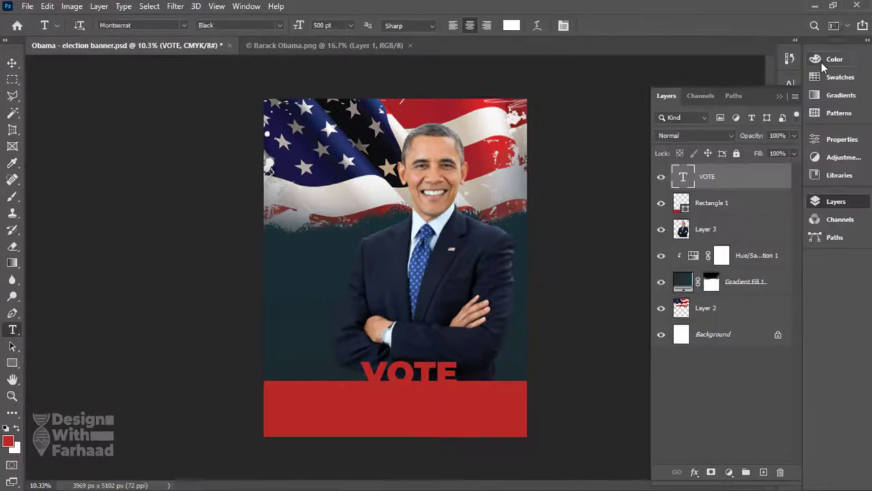
click(11, 63)
Shift the portrait on Layer 3 toward the banner's lower right and scale it up to about 107.7%
click(749, 235)
drag(456, 278, 477, 329)
key(ctrl+t)
drag(352, 157, 340, 133)
mouse_move(477, 302)
mouse_down()
mouse_move(470, 306)
mouse_move(479, 299)
mouse_up()
key(Return)
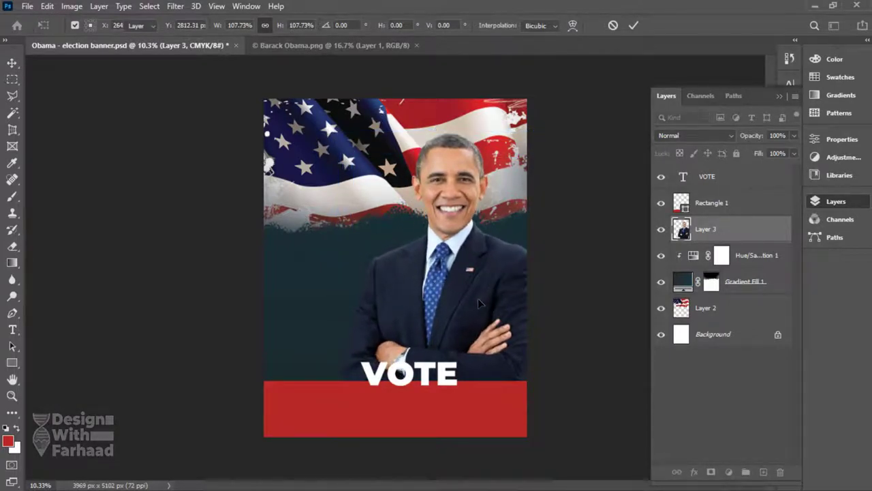
Move the "VOTE" text slightly to the left and set its size to 700 pt
right_click(441, 375)
click(442, 375)
drag(431, 369, 413, 369)
key(t)
click(298, 25)
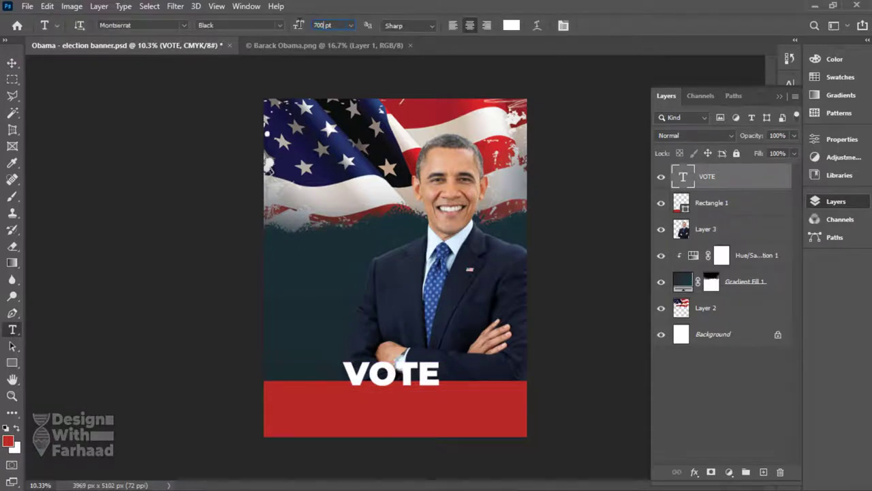
key(Return)
Delete the letter "V" from "VOTE", shift the remaining "OTE" slightly right, and save the document
drag(374, 371, 321, 366)
key(BackSpace)
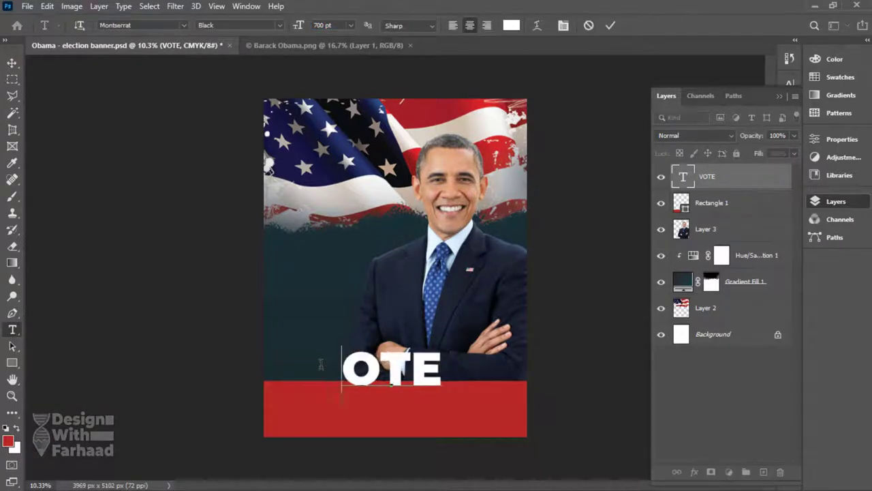
click(12, 63)
drag(413, 373, 431, 374)
key(ctrl+s)
Open the image file checkmark.png
click(28, 6)
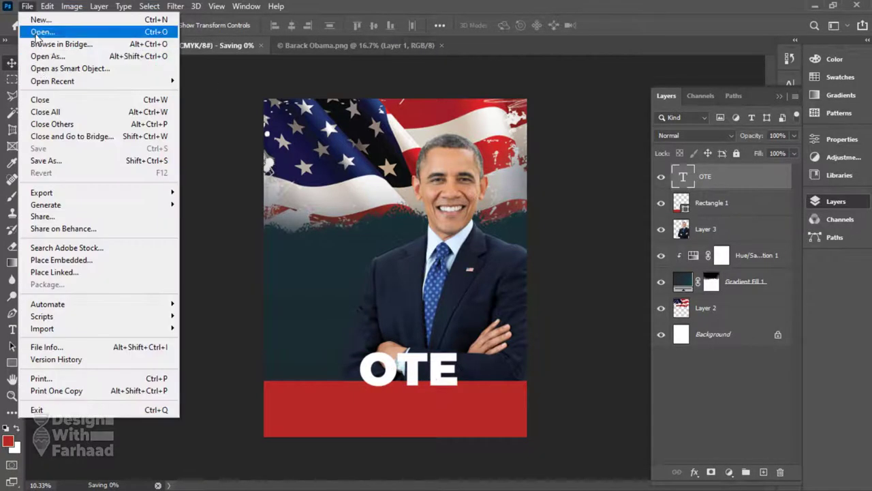
key(Escape)
key(ctrl+o)
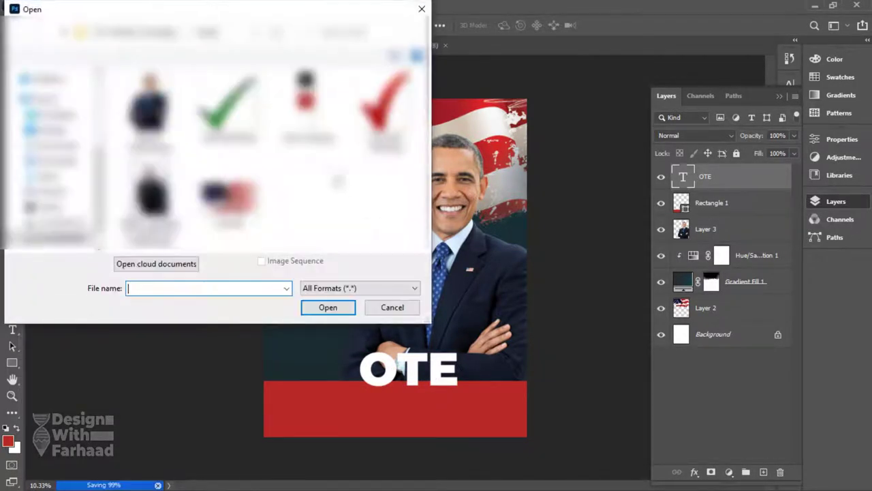
click(385, 109)
click(261, 125)
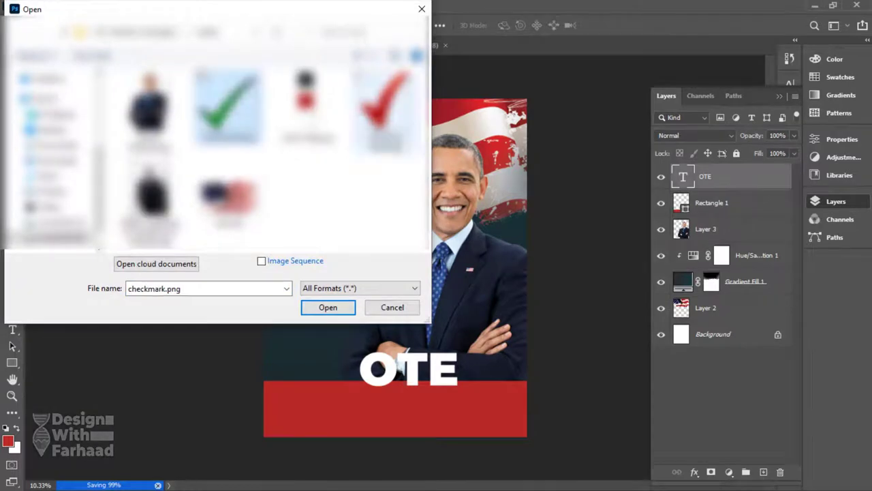
click(328, 307)
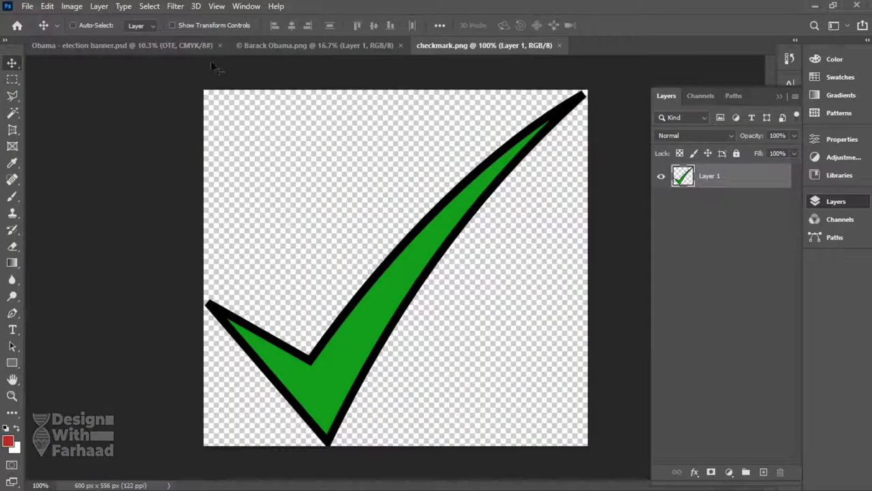
Bring the checkmark into the banner, enlarge it to about 225%, and place it before "OTE" as the letter V
drag(208, 46, 350, 270)
key(ctrl+t)
drag(379, 299, 356, 345)
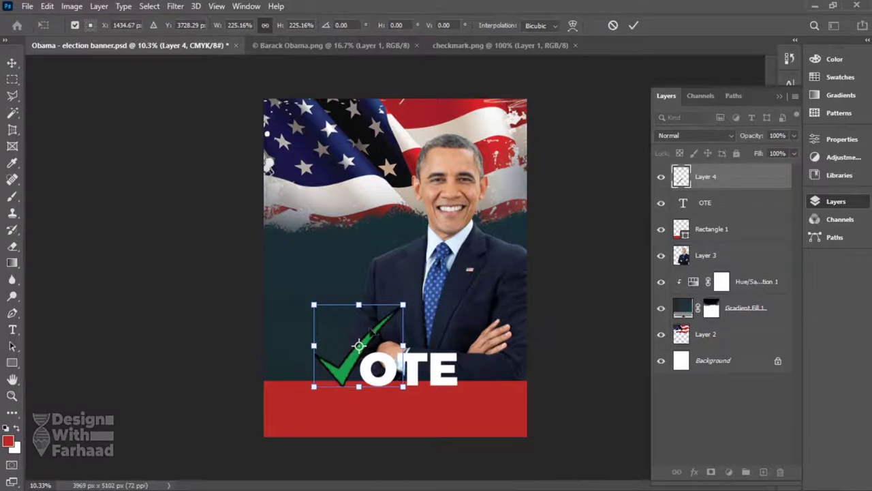
key(Return)
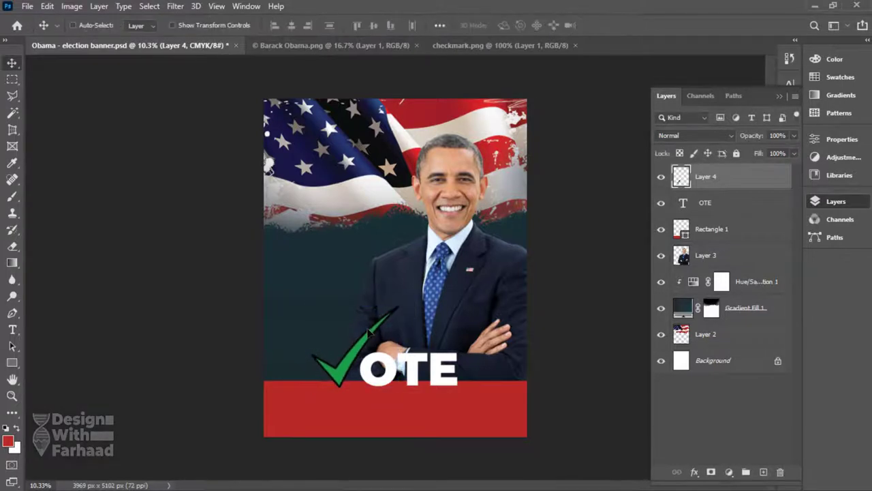
Add a white Solid Color fill layer and clip it to the checkmark on Layer 4
click(730, 471)
click(748, 248)
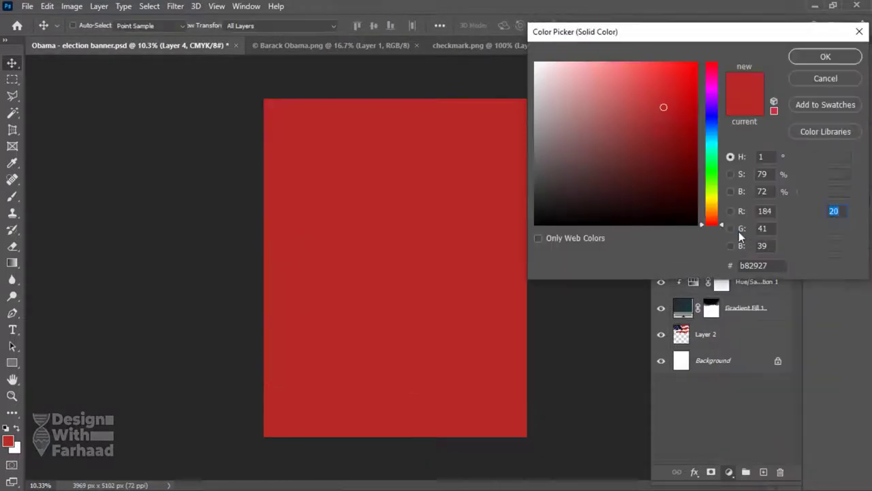
click(536, 63)
click(849, 59)
alt+click(737, 189)
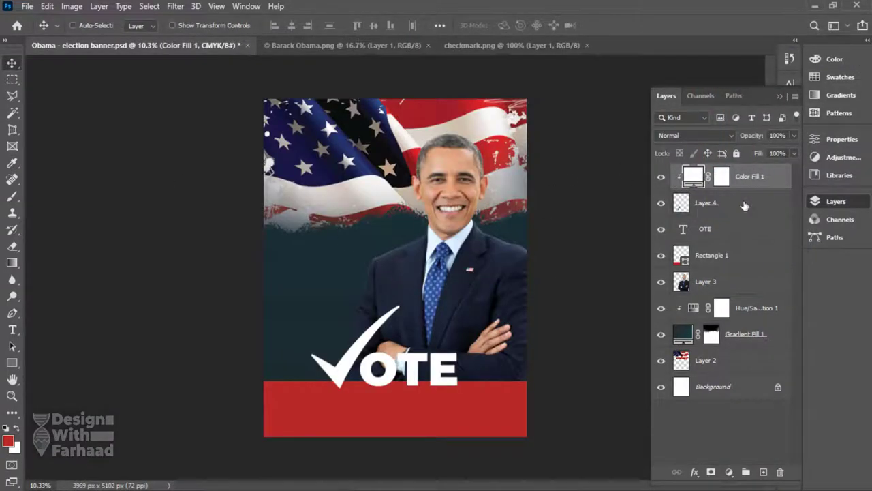
Scale the checkmark on Layer 4 down slightly and nudge it closer to "OTE"
click(742, 202)
key(ctrl+t)
drag(399, 306, 390, 315)
key(Return)
drag(361, 343, 367, 344)
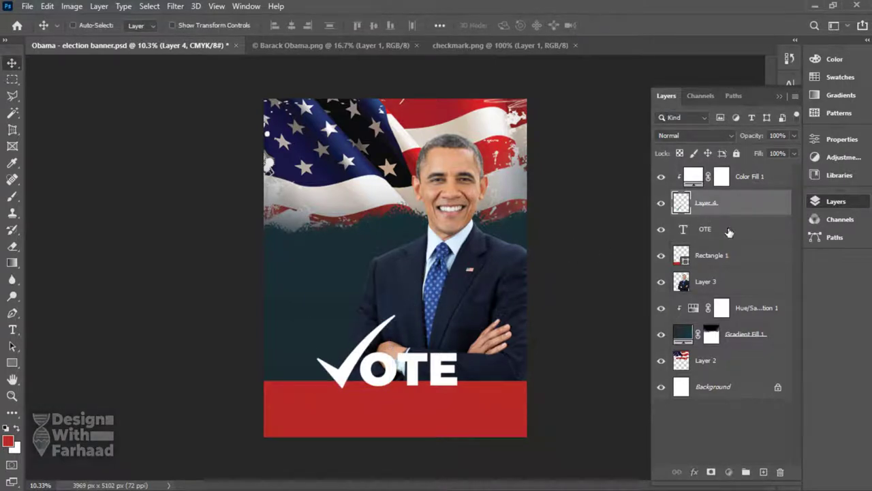
Group the colour fill, checkmark and "OTE" layers into a group named "Vote", and save the document
shift+click(750, 177)
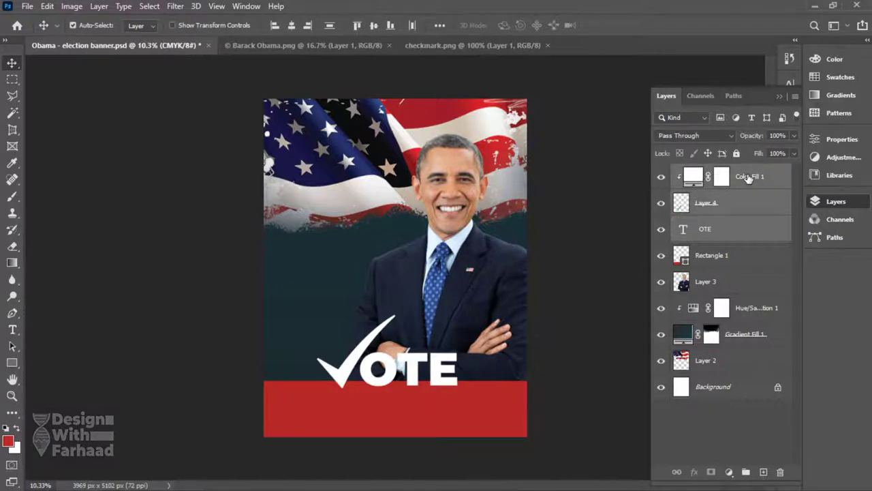
key(ctrl+g)
double_click(711, 173)
text(Vote)
key(Return)
key(ctrl+s)
Move the Vote group slightly down and right so it overlaps the red band's upper edge
right_click(379, 373)
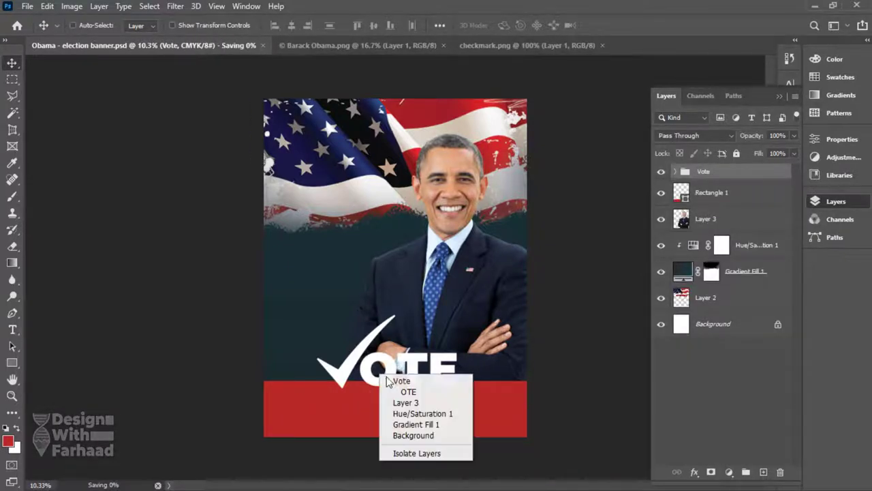
click(390, 381)
mouse_move(391, 380)
mouse_down()
mouse_move(401, 390)
mouse_move(398, 384)
mouse_up()
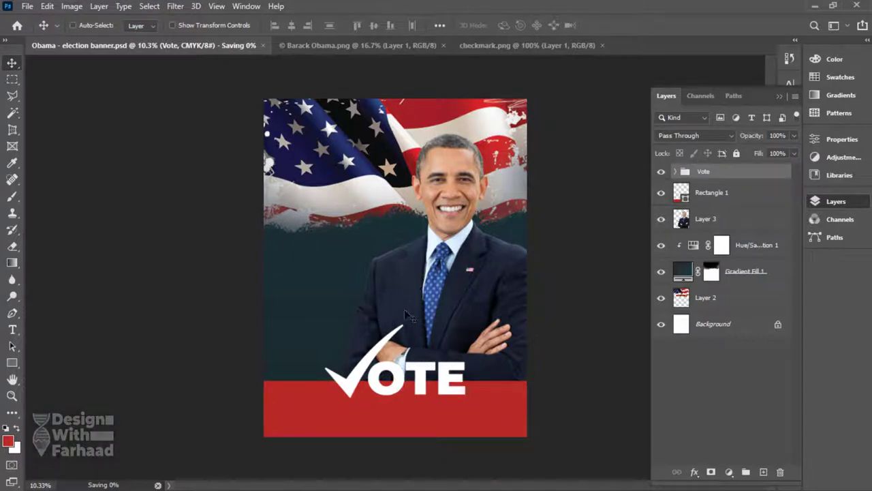
Switch to Copy.txt in Notepad, copy the candidate name "Barak Obama", and return to the banner in Photoshop
key(alt+Tab)
drag(109, 135, 50, 135)
key(ctrl+c)
key(alt+Tab)
Add a text layer reading "Barak Obama" at 300 pt in the dark area beside the portrait
click(13, 330)
click(316, 270)
key(ctrl+v)
drag(338, 25, 313, 26)
text(300)
key(Return)
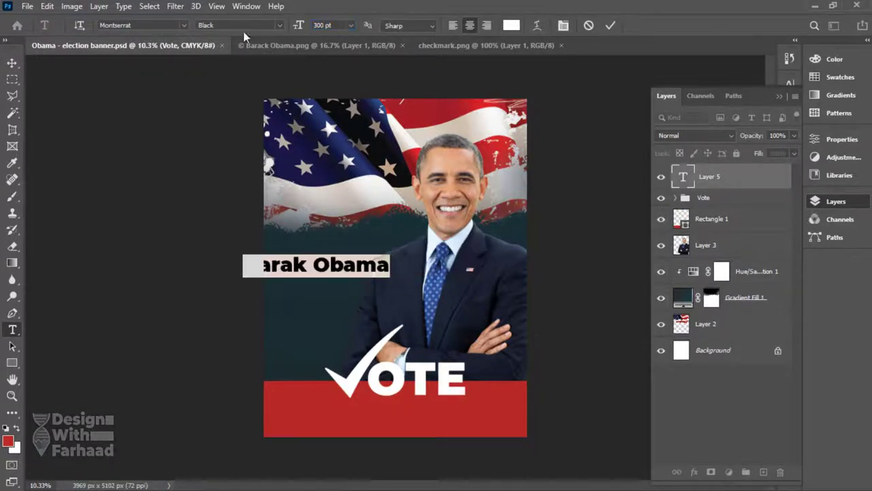
Move the "Barak Obama" text onto the red band beneath the Vote group and set it in All Caps
click(12, 63)
drag(348, 259, 430, 409)
click(836, 201)
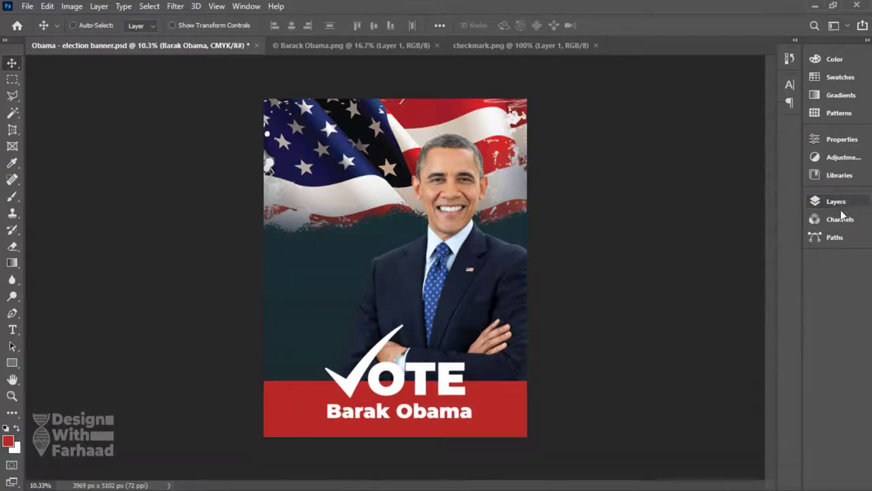
click(789, 85)
click(684, 173)
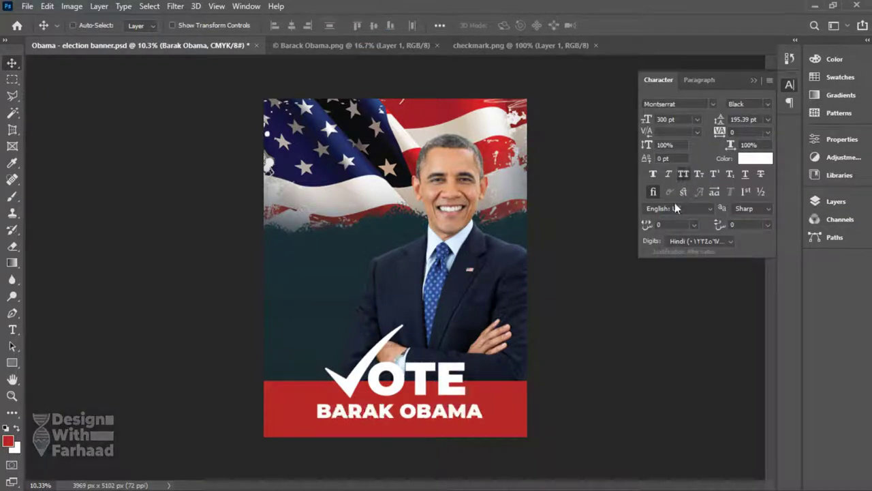
Set the "BARAK OBAMA" text to 200 pt Faux Bold and move it up directly beneath "OTE"
drag(400, 418, 404, 419)
key(Return)
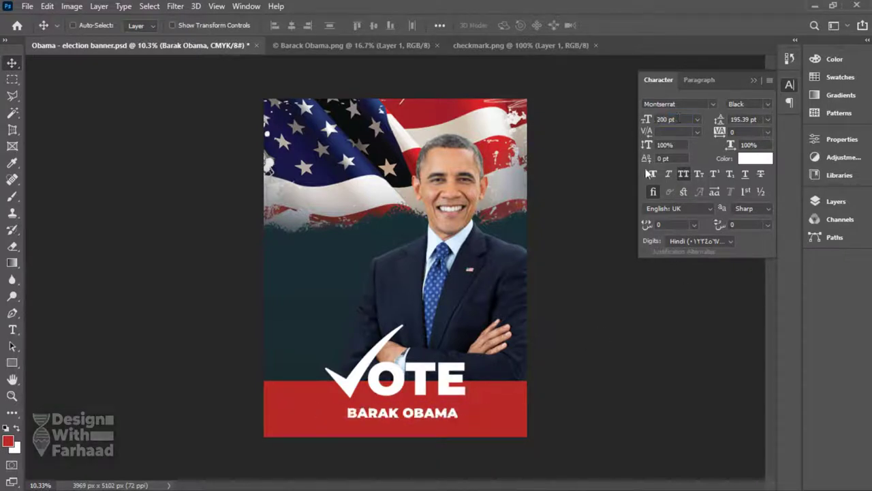
right_click(418, 327)
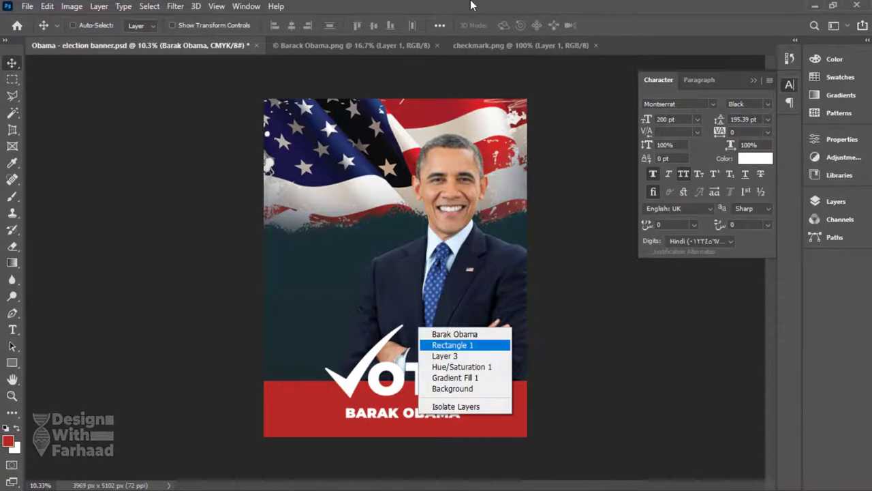
click(14, 64)
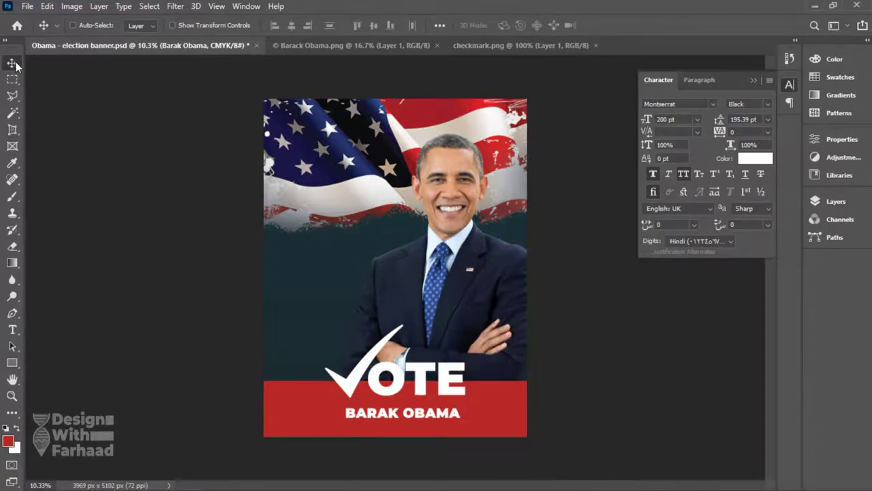
right_click(404, 411)
click(443, 329)
drag(430, 412, 434, 402)
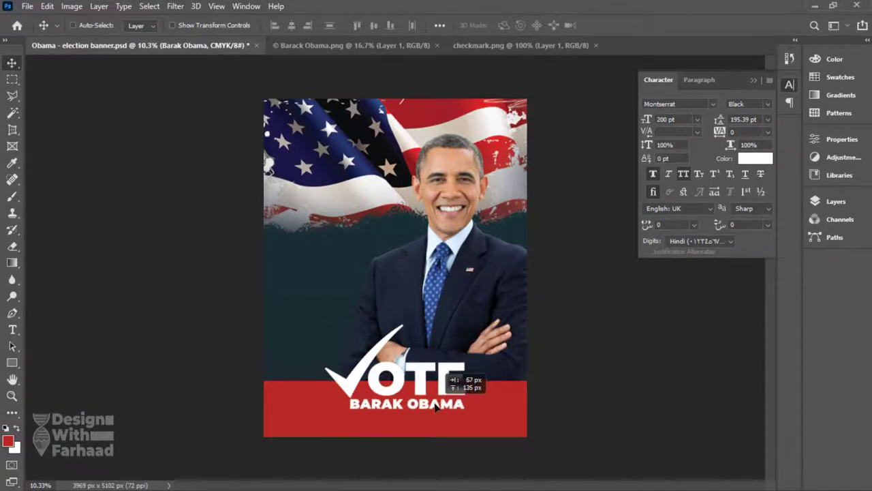
Stretch the red Rectangle 1 upward to about 130.5% of its height
right_click(497, 397)
click(514, 400)
key(ctrl+t)
drag(395, 381, 405, 362)
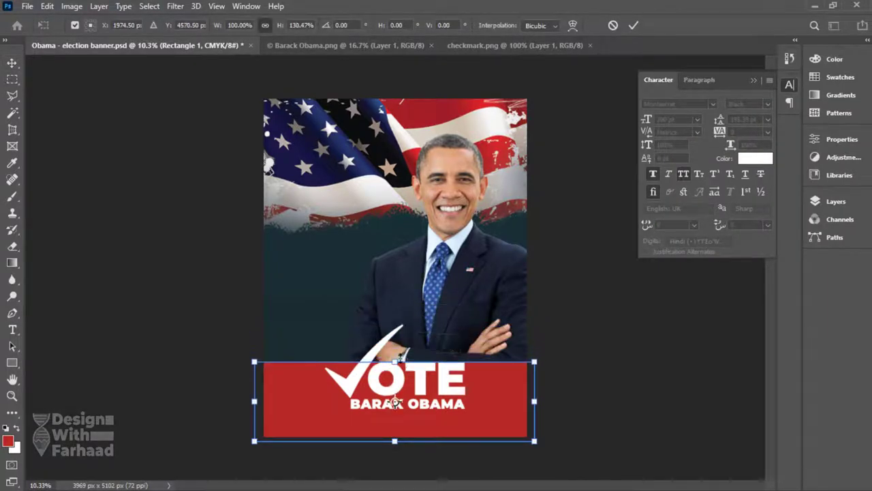
key(Return)
Move the Vote group up so it overlaps the taller red band's upper edge
right_click(398, 379)
click(416, 388)
drag(418, 385, 421, 363)
Move the "BARAK OBAMA" text up beneath the Vote group and duplicate it just below
right_click(417, 411)
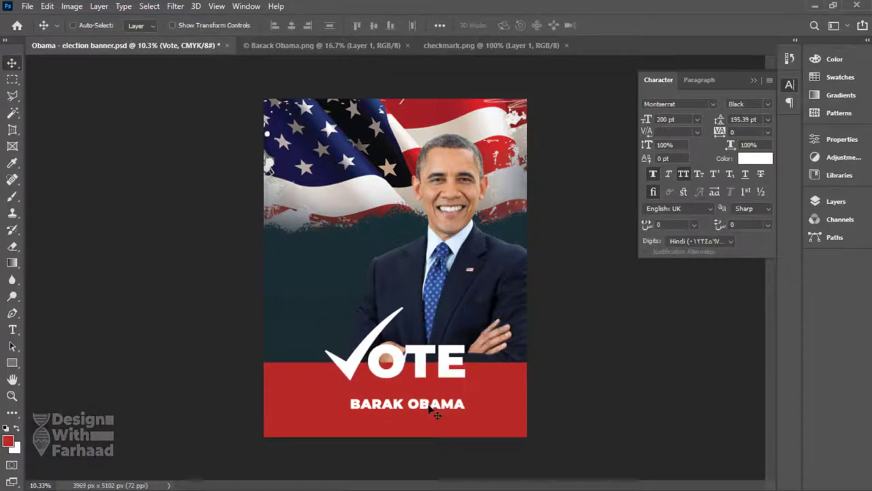
click(464, 326)
mouse_move(429, 406)
mouse_down()
mouse_move(428, 393)
mouse_move(425, 412)
mouse_up()
Switch to Copy.txt in Notepad, copy the slogan "Build Back Even Better", and return to the banner in Photoshop
key(alt+Tab)
drag(163, 146, 50, 148)
key(ctrl+c)
click(400, 3)
Replace the duplicated name text with the slogan "Build Back Even Better"
double_click(422, 410)
double_click(423, 408)
key(ctrl+a)
key(ctrl+v)
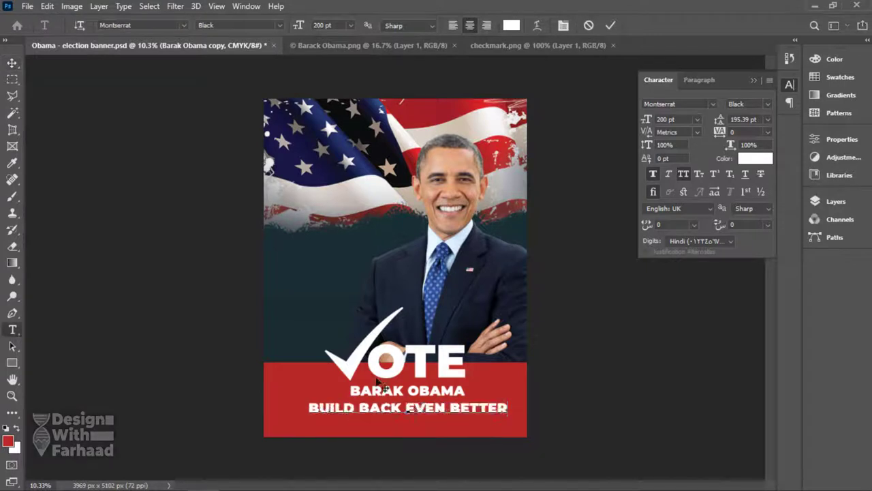
Set the slogan text to 250 pt with -10 tracking and turn off Faux Bold
key(ctrl+a)
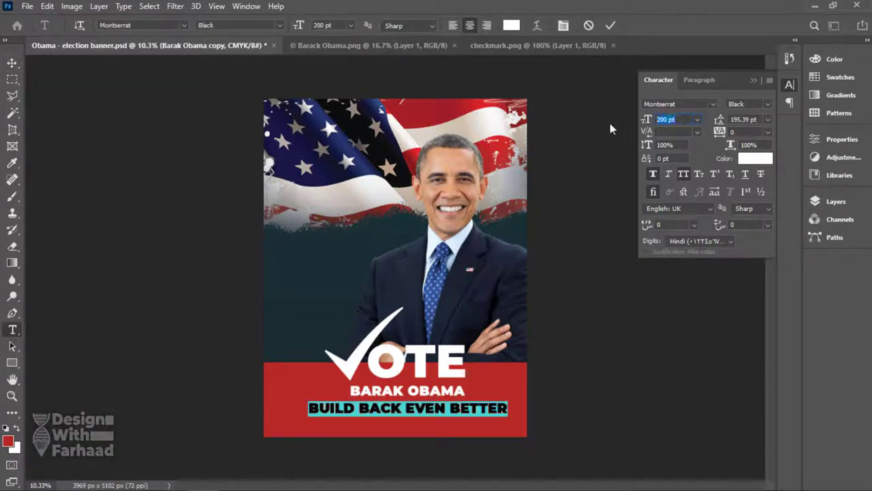
text(250)
key(Return)
drag(757, 133, 692, 133)
text(10)
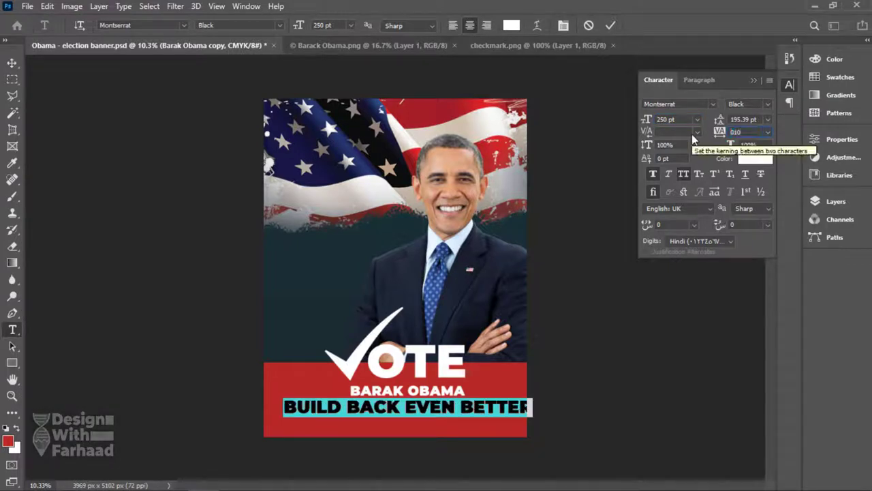
key(BackSpace)
key(BackSpace)
text(-10)
key(Return)
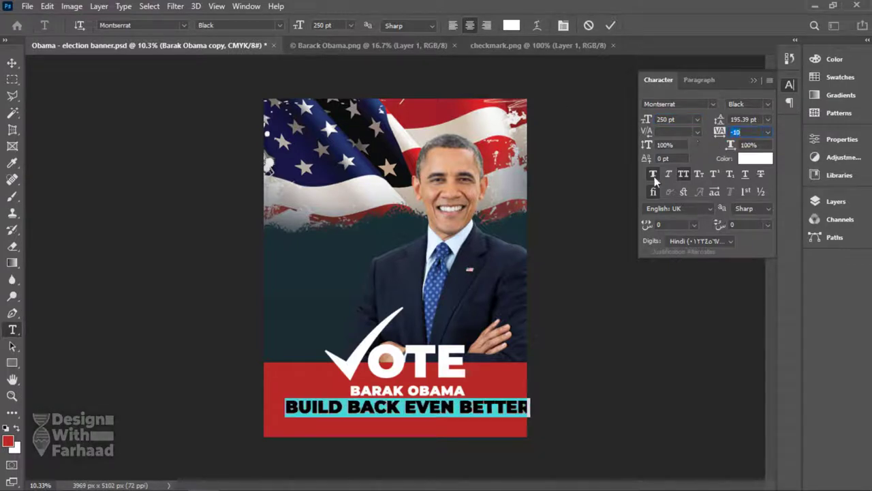
click(653, 174)
click(653, 174)
click(12, 63)
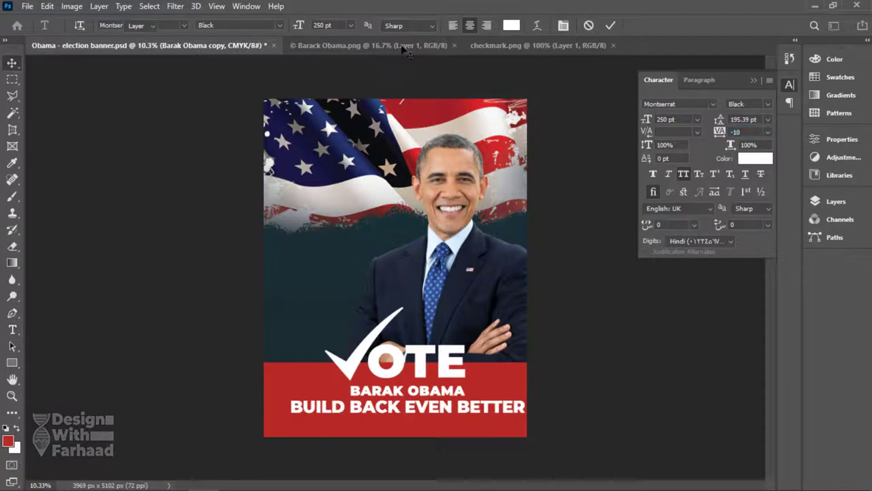
Centre the slogan horizontally on the canvas and save the document
key(ctrl+a)
click(290, 26)
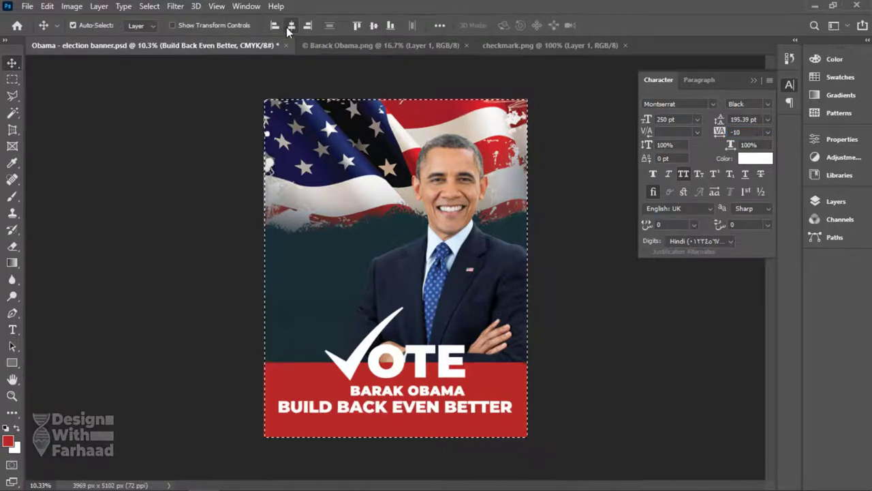
key(ctrl+d)
key(ctrl+s)
Move the slogan slightly down within the red band, away from the candidate's name
right_click(438, 407)
click(478, 328)
drag(458, 411, 462, 419)
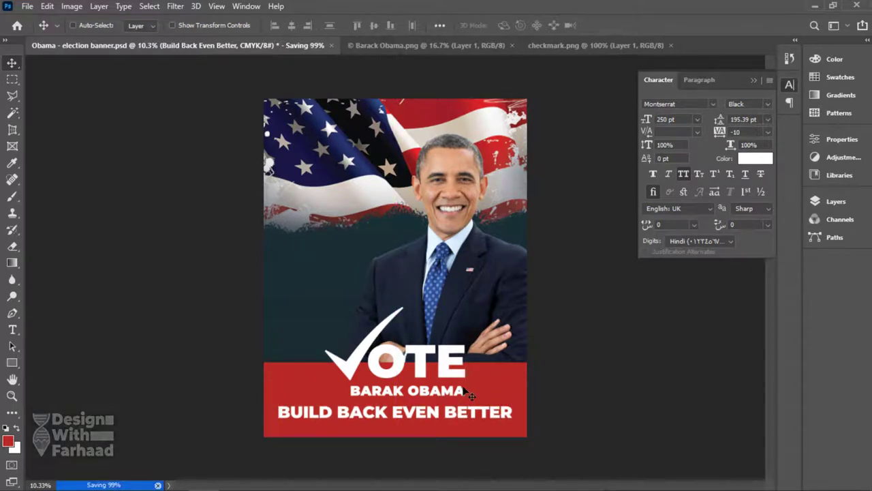
Turn off All Caps for the slogan and add a period after "Better"
key(ctrl+shift+k)
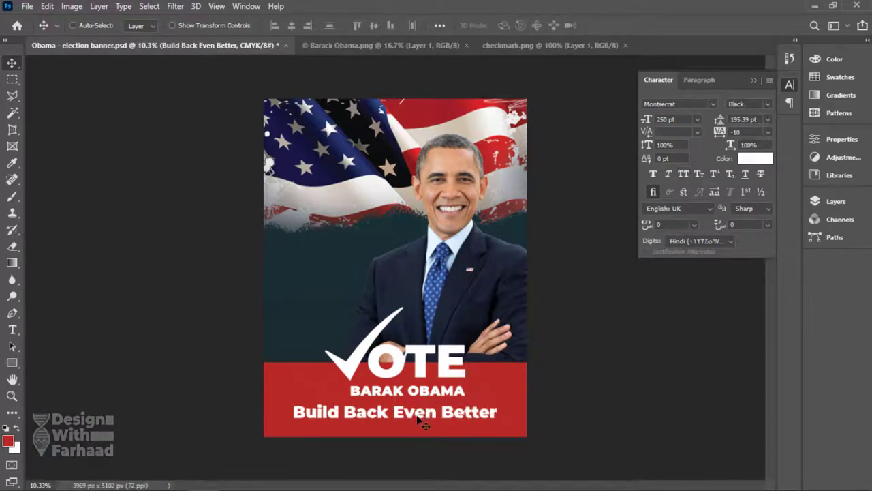
double_click(489, 411)
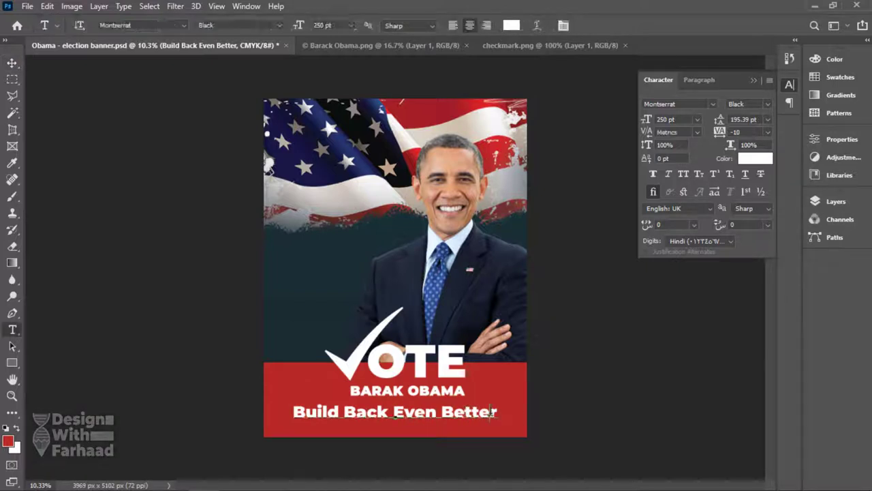
text(.)
click(12, 64)
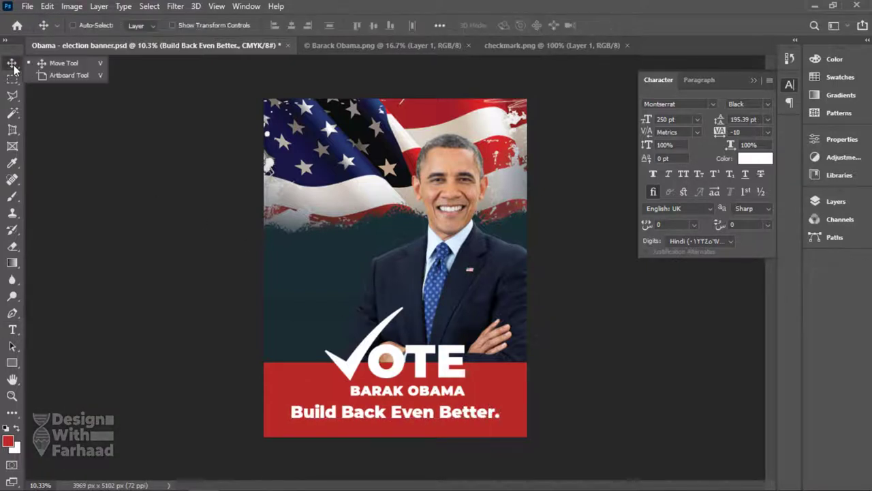
Save the document and add a layer mask to the red rectangle layer
key(ctrl+s)
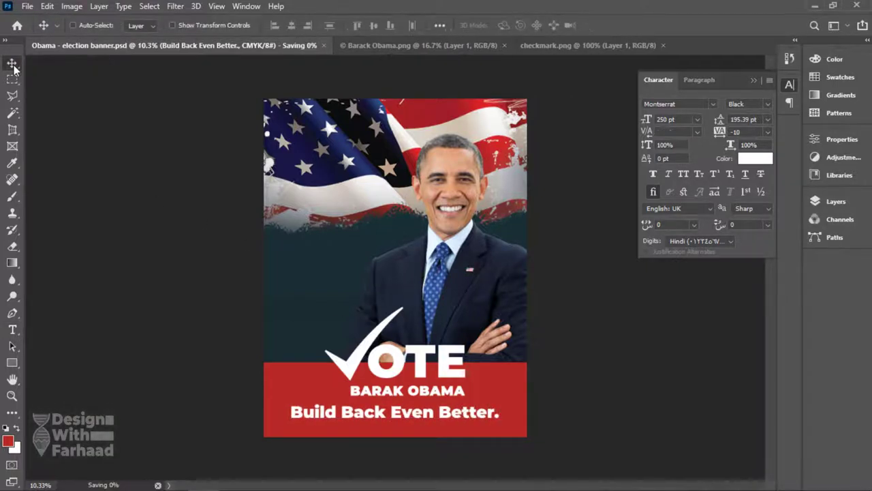
click(837, 202)
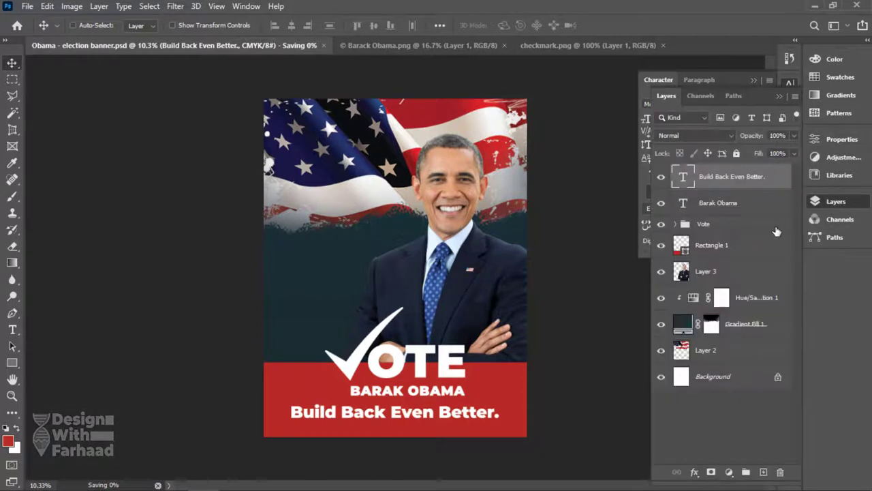
click(708, 249)
click(711, 472)
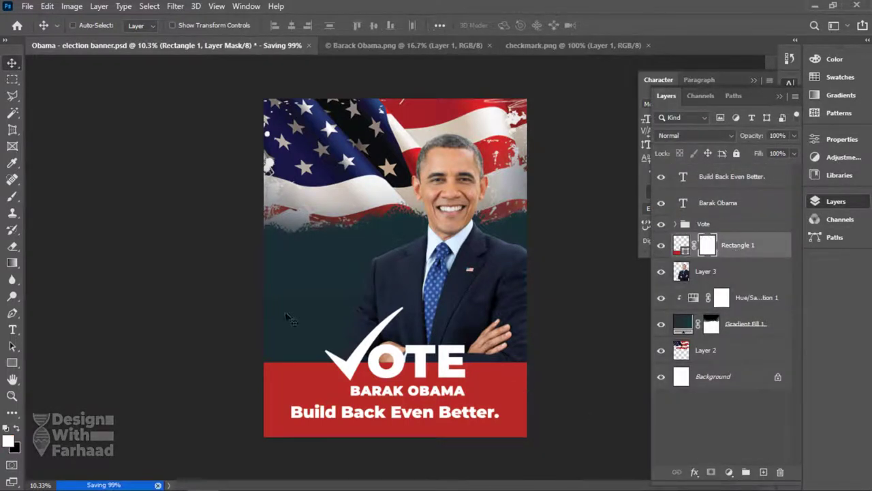
Set up a Hard Round brush at 480 px with 100% flow for painting on the red rectangle's mask
click(15, 196)
right_click(359, 253)
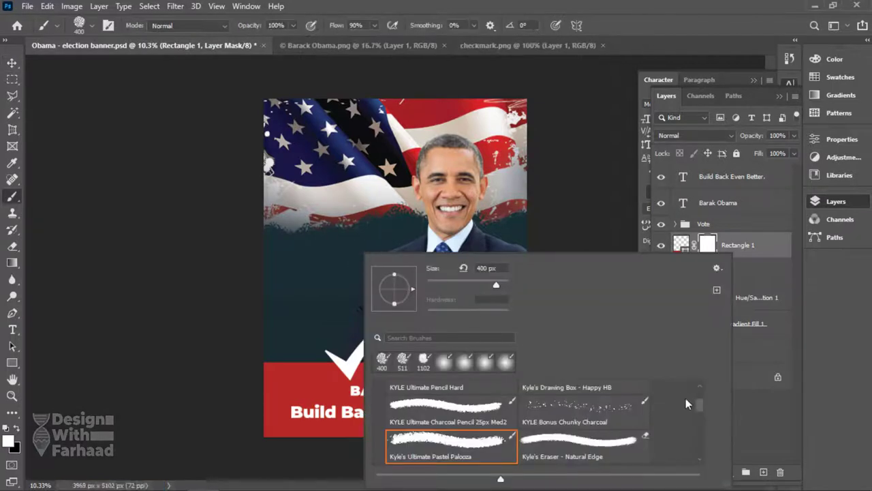
drag(696, 402, 698, 386)
click(379, 388)
click(577, 415)
click(366, 243)
right_click(368, 185)
drag(507, 221, 511, 221)
click(667, 4)
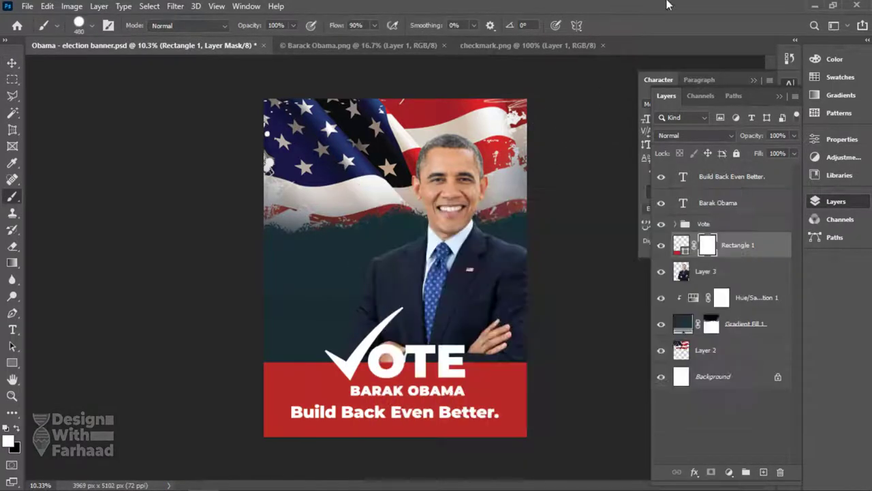
drag(337, 27, 359, 27)
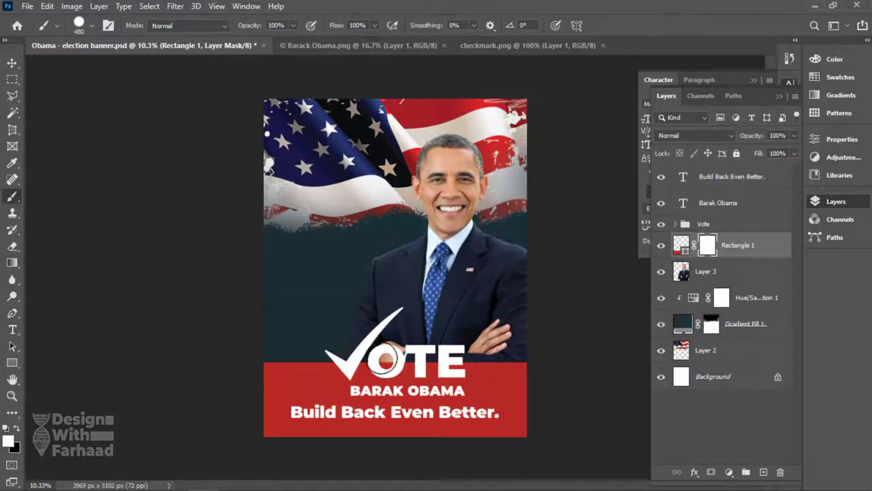
Mask out the red band behind the "OTE" letters with a 250 px brush to reveal the portrait, and save
key(x)
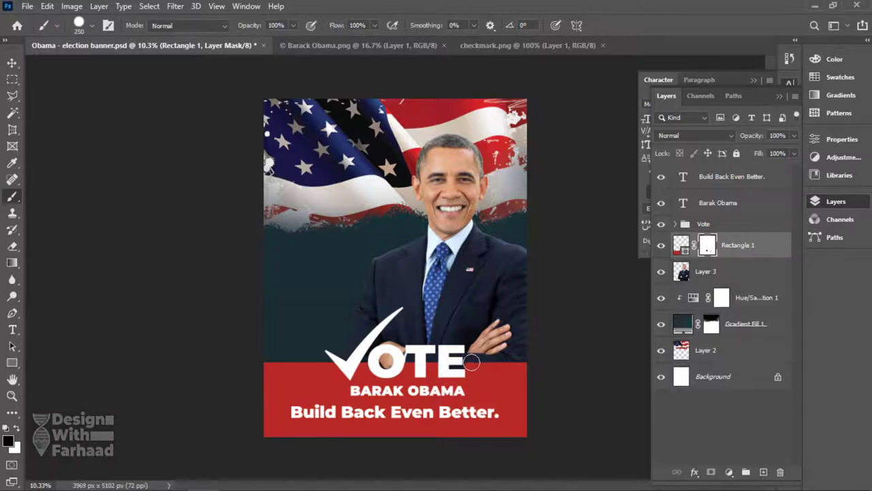
key(x)
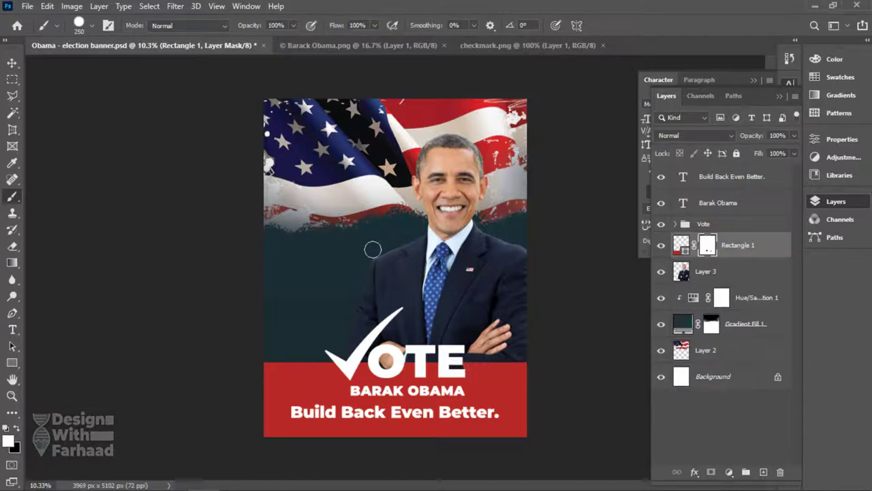
click(13, 66)
key(ctrl+s)
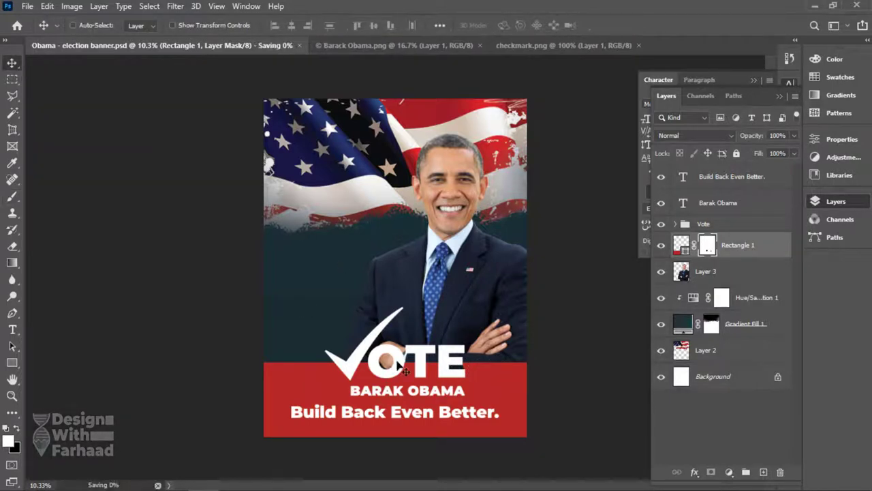
Scale the Vote group down slightly and move it a little lower over the red band's upper edge
click(419, 369)
key(ctrl+t)
drag(318, 305, 334, 314)
key(Return)
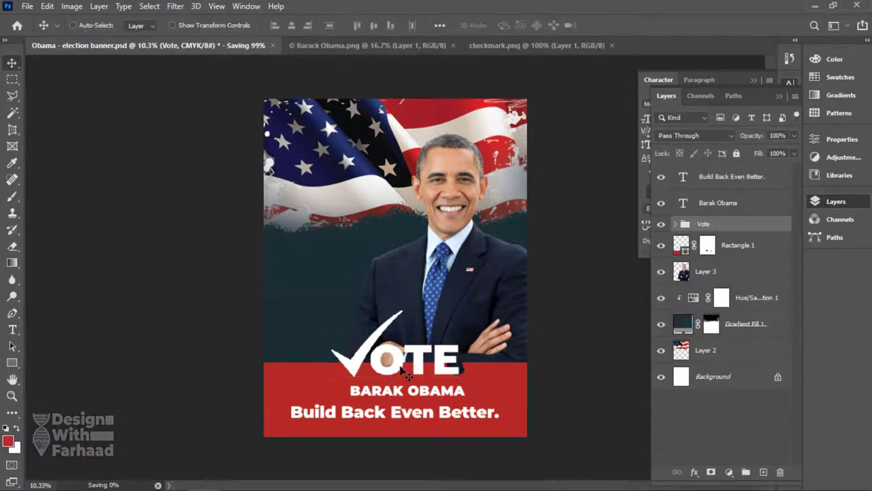
mouse_move(388, 361)
mouse_down()
mouse_move(394, 367)
mouse_move(386, 366)
mouse_up()
Restore the red band around the "TE" letters by painting white on its mask, and save the document
click(708, 247)
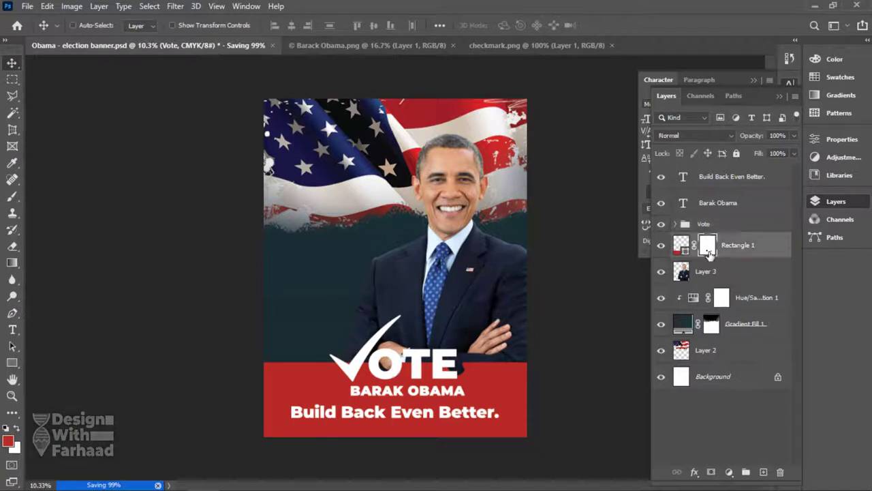
click(14, 198)
click(41, 196)
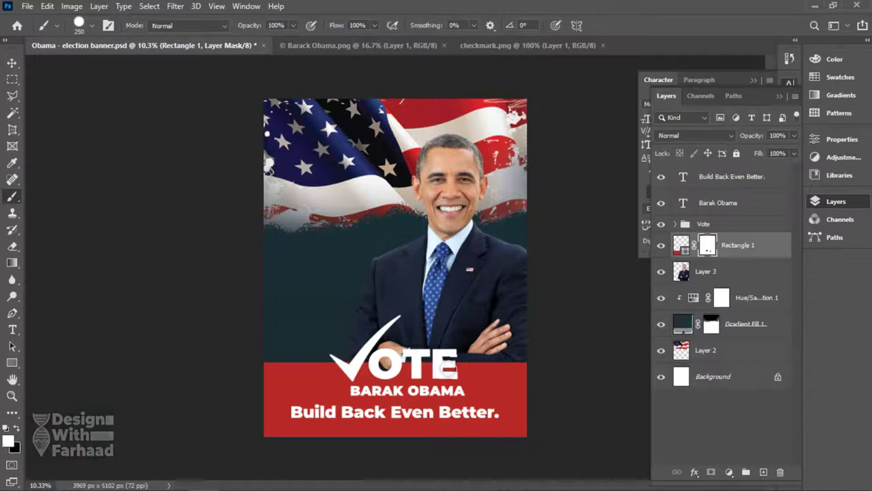
click(12, 64)
key(ctrl+s)
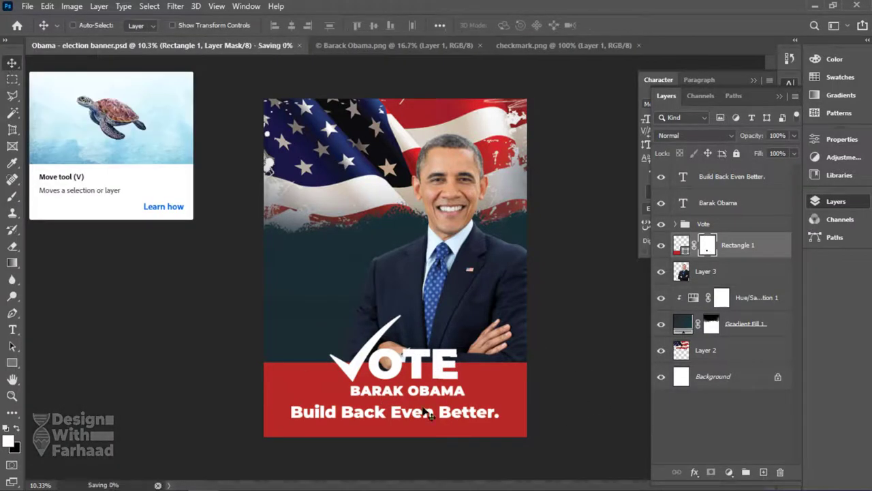
Move the candidate name slightly down and to the left so it sits centred beneath "VOTE"
right_click(427, 404)
click(452, 400)
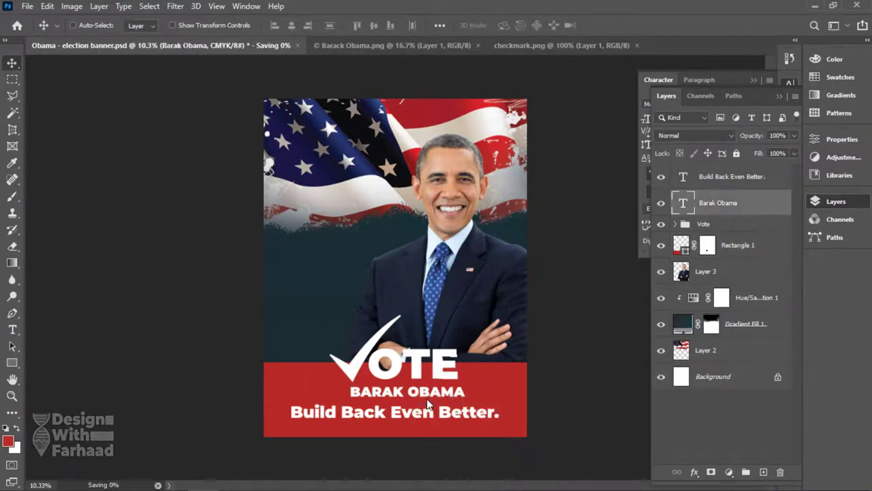
key(shift+Left)
key(shift+Left)
key(shift+Left)
key(shift+Left)
key(shift+Left)
key(shift+Left)
key(shift+Left)
key(shift+Left)
key(shift+Left)
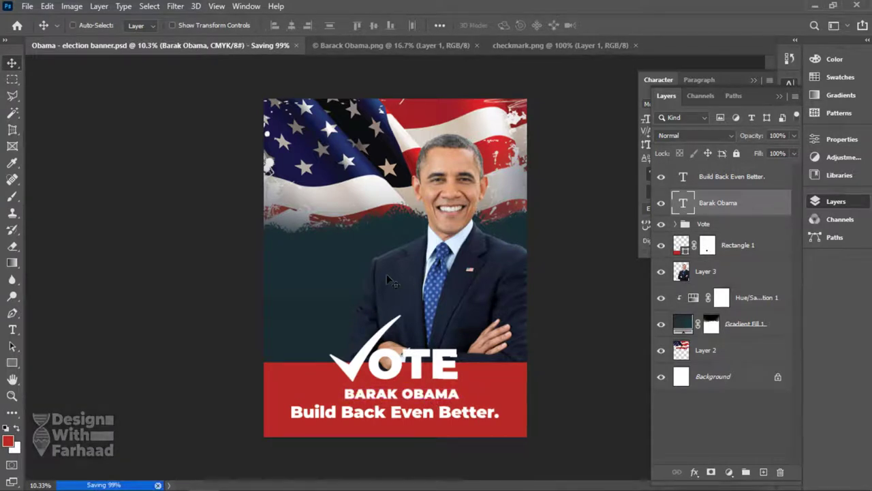
Add a Gradient Overlay effect to the "Build Back Even Better." slogan layer
right_click(459, 419)
click(480, 334)
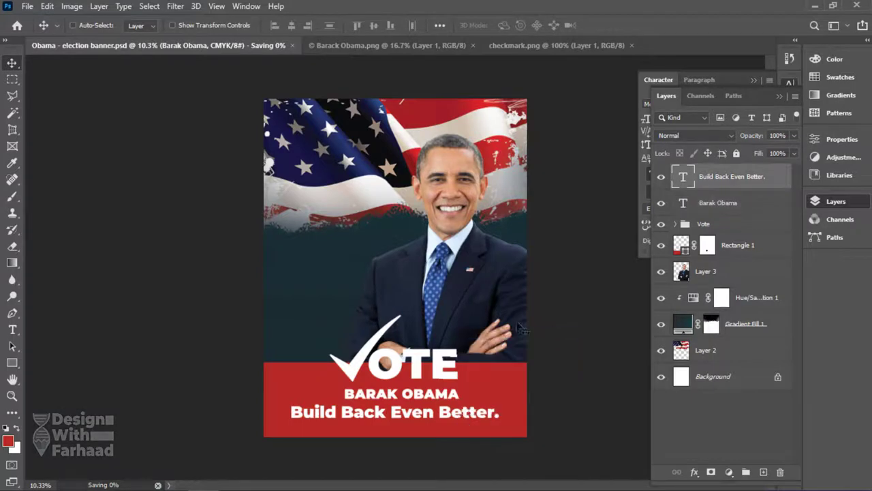
right_click(729, 175)
click(621, 19)
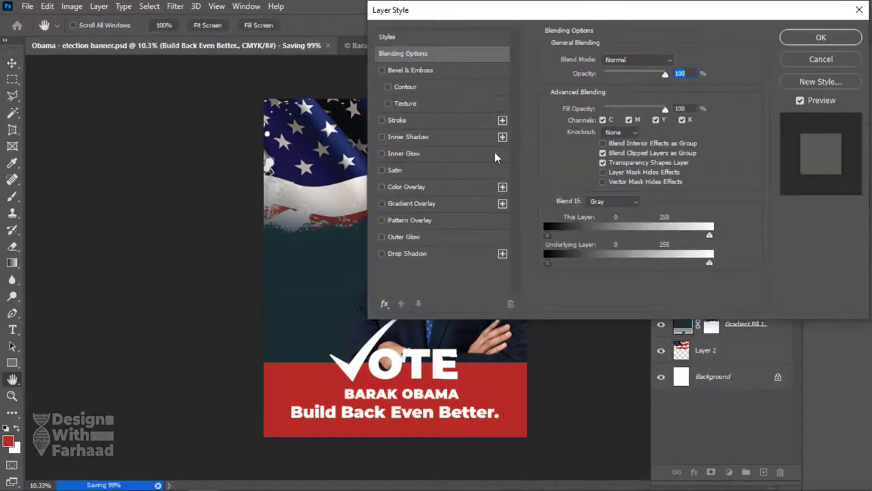
click(417, 202)
Set the slogan's overlay gradient to the third Iridescent preset, a pale pinkish white, and increase the gradient's scale
click(663, 90)
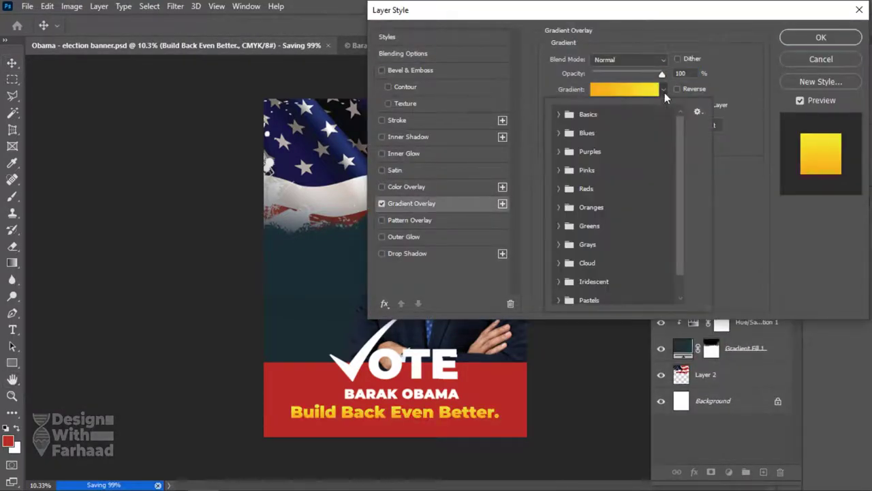
drag(709, 309, 828, 334)
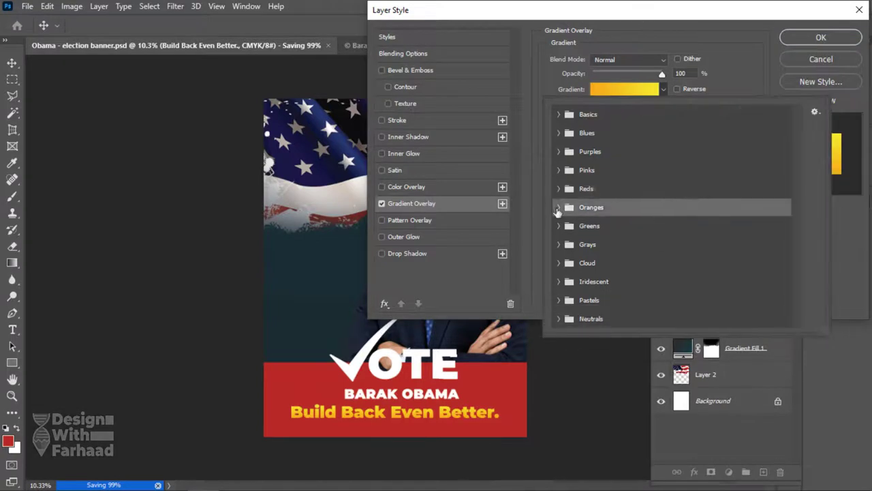
click(559, 207)
click(660, 229)
click(675, 229)
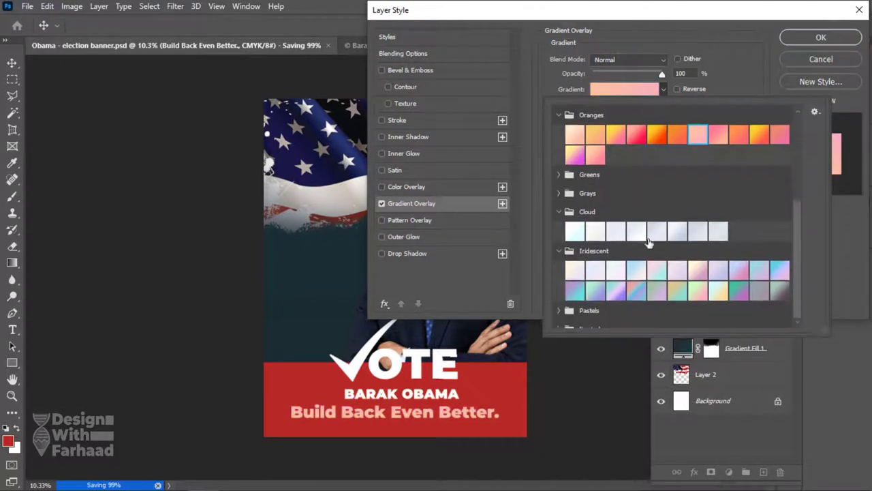
scroll(649, 242, down, 1)
click(617, 258)
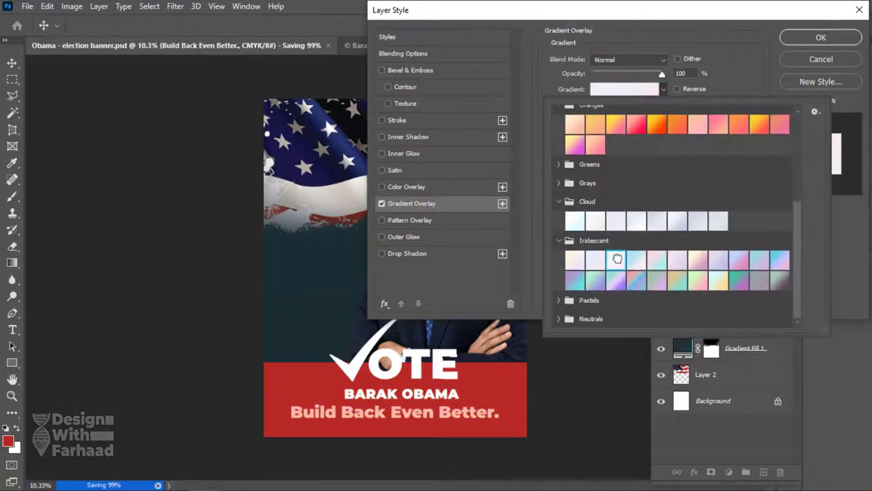
click(550, 81)
drag(605, 146, 651, 146)
Add a Drop Shadow to the slogan and colour it a darker shade of the band's red
click(411, 252)
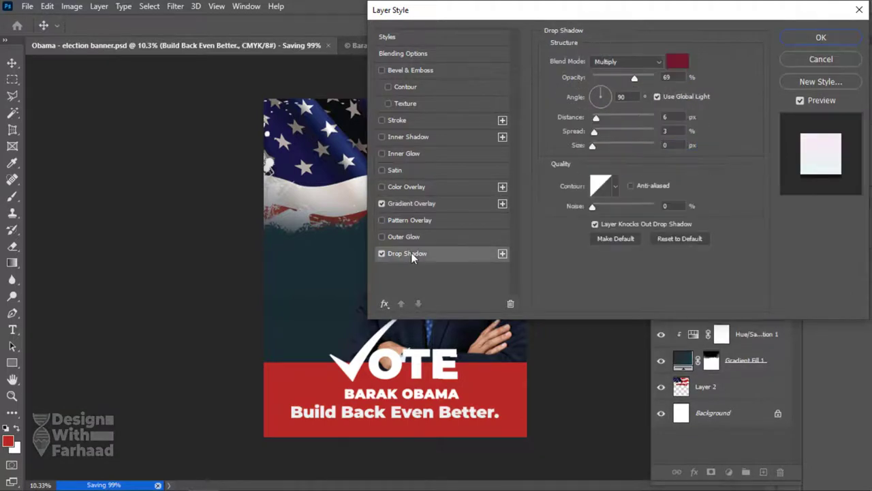
click(683, 64)
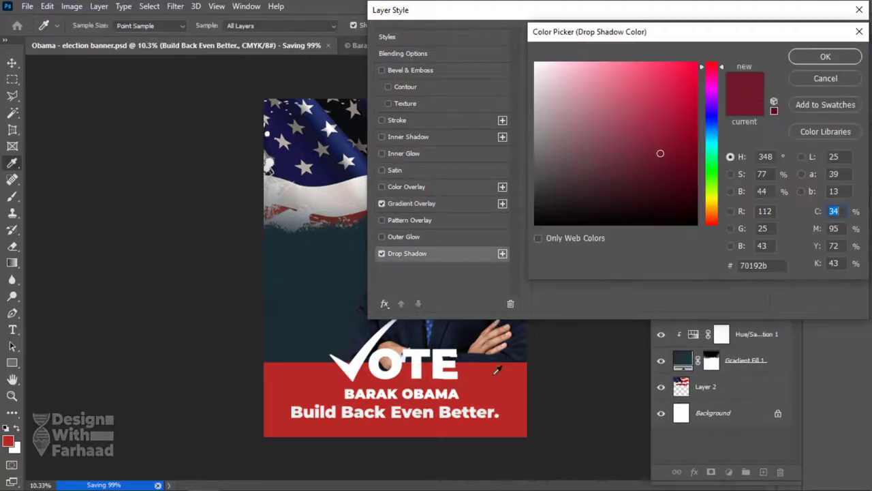
click(505, 368)
click(671, 160)
key(Return)
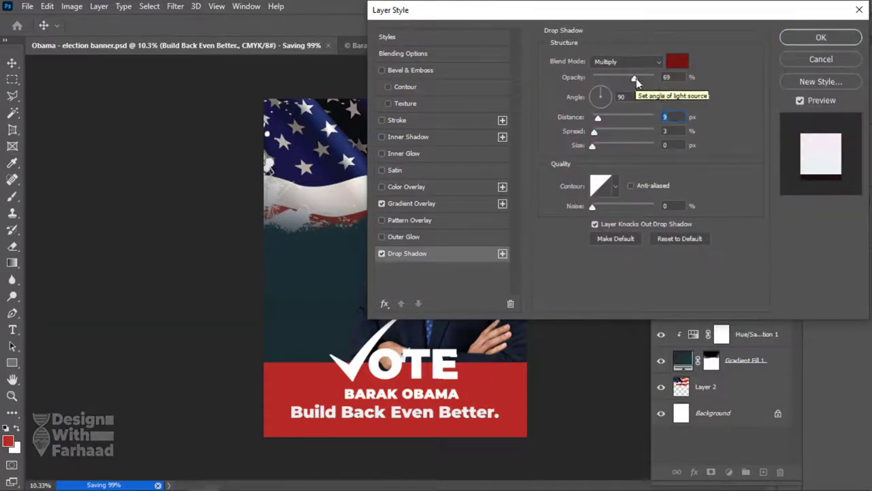
Set the slogan's drop shadow to 98% opacity and 29 px distance, compare the preview, and apply the layer style
drag(635, 77, 653, 77)
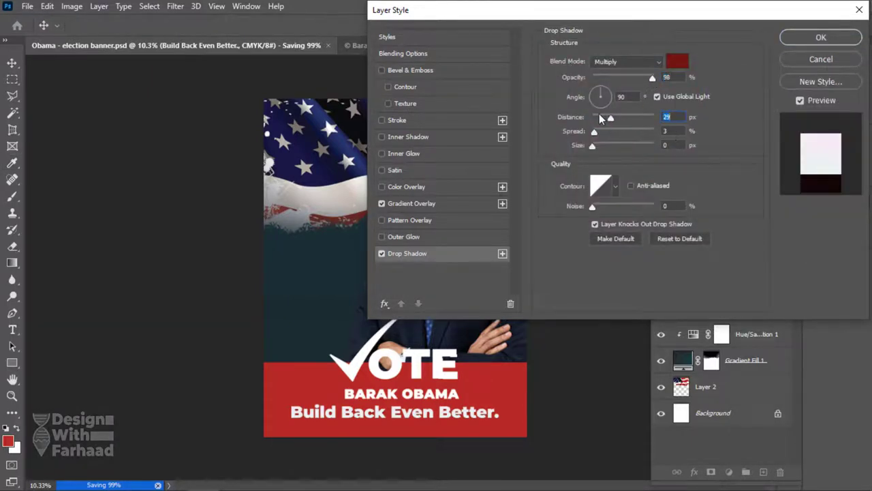
drag(599, 116, 610, 117)
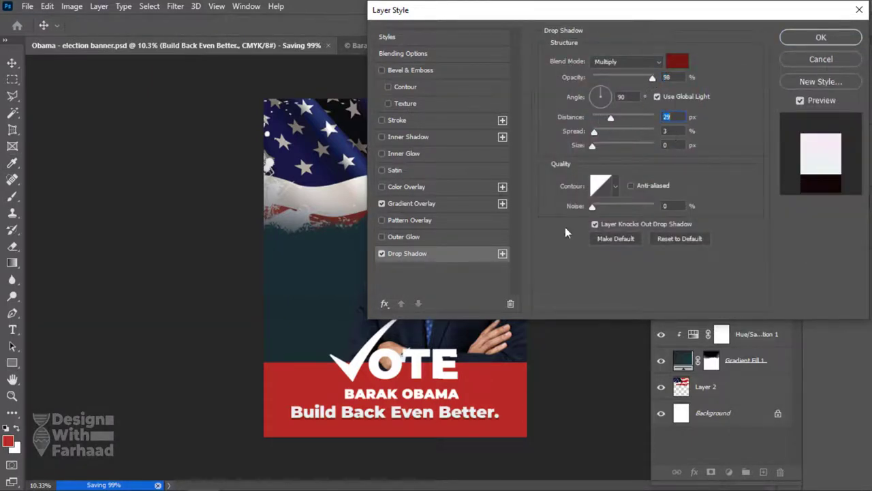
click(801, 101)
click(801, 101)
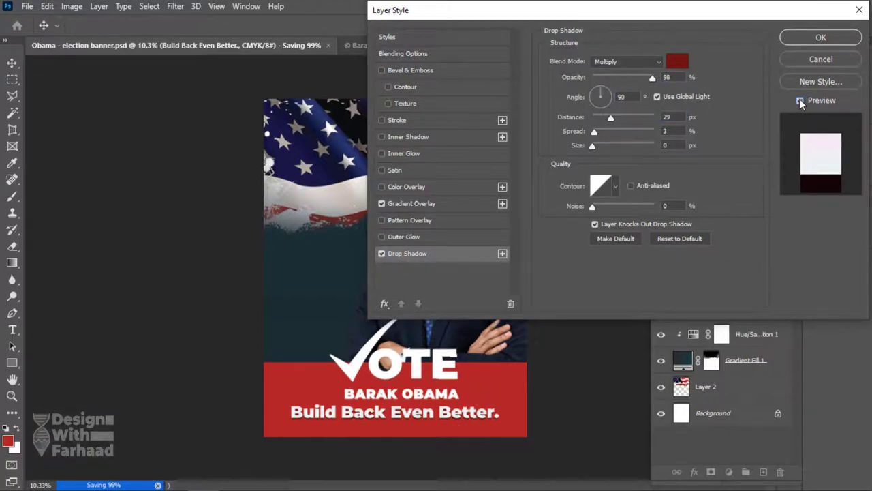
click(801, 37)
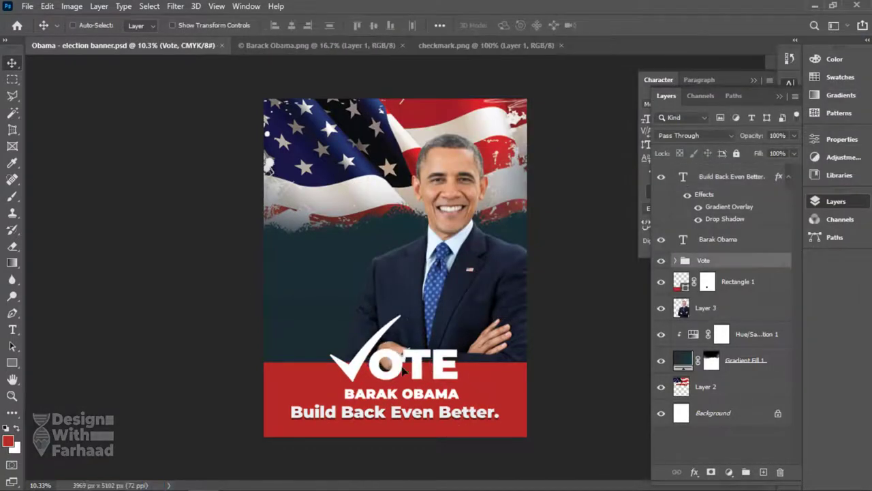
Create a new layer above the portrait and set up a Soft Round brush at 1457 px with 32% opacity
click(742, 315)
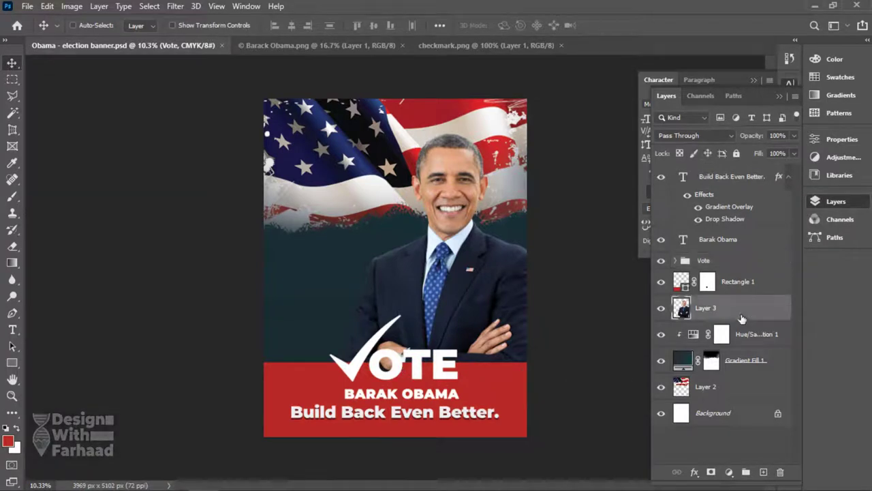
click(763, 472)
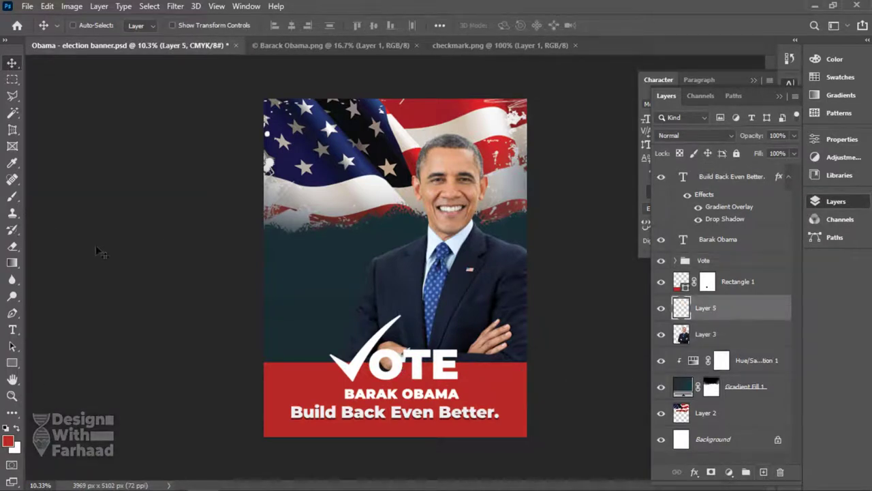
click(13, 195)
right_click(395, 249)
click(516, 397)
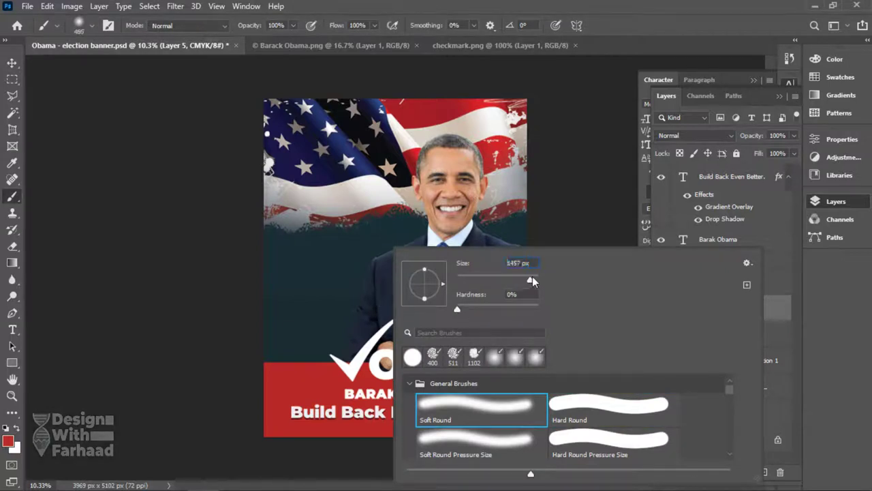
click(673, 3)
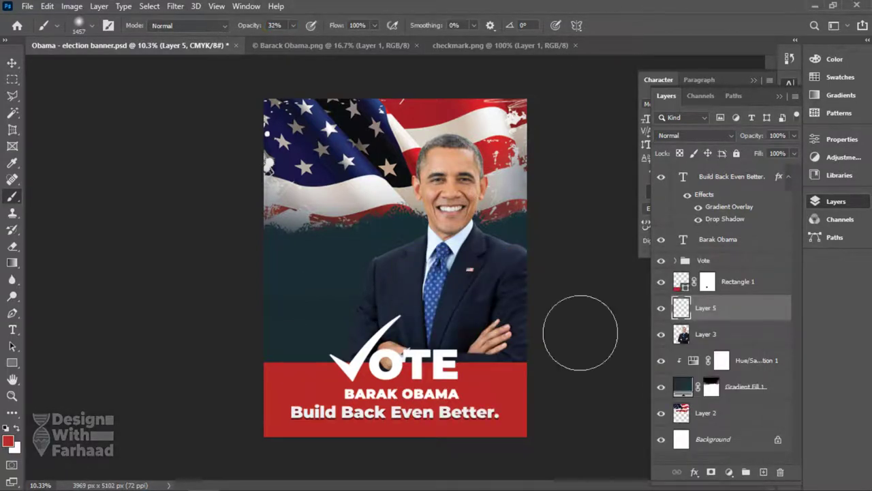
Sample dark navy 212530 from the suit as the foreground colour and softly darken the portrait's lower part on the new layer
click(8, 440)
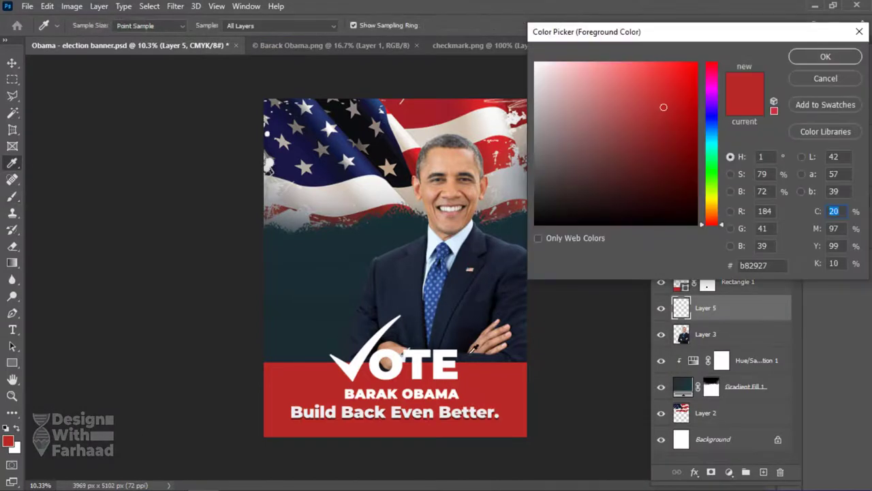
click(474, 350)
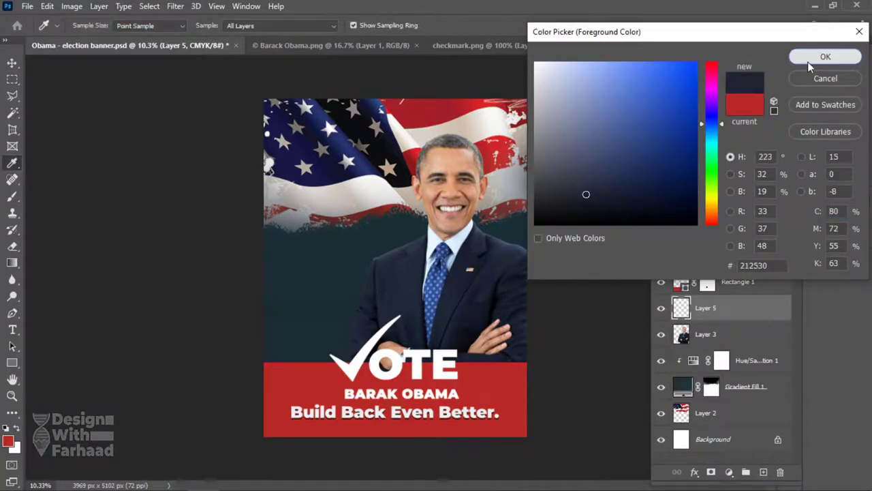
click(826, 57)
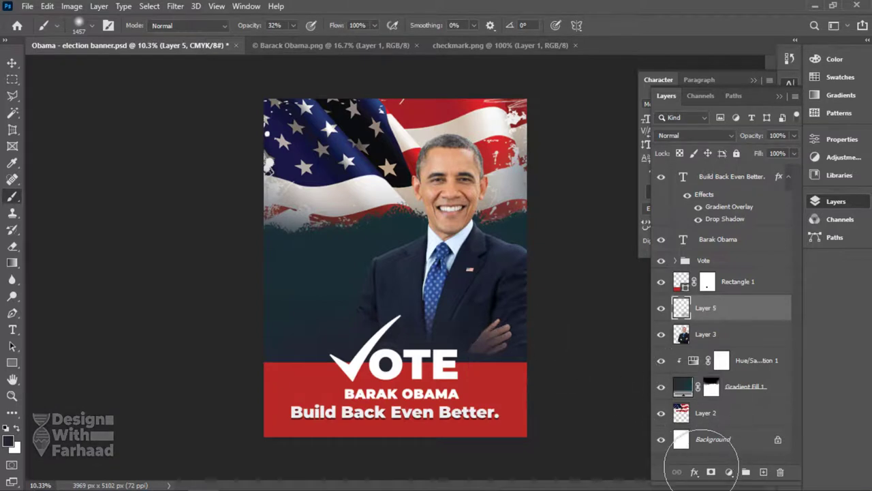
Darken the portrait's crossed hands, mask the shading layer, softly paint black on the mask at the portrait's lower left, and save the banner
click(492, 320)
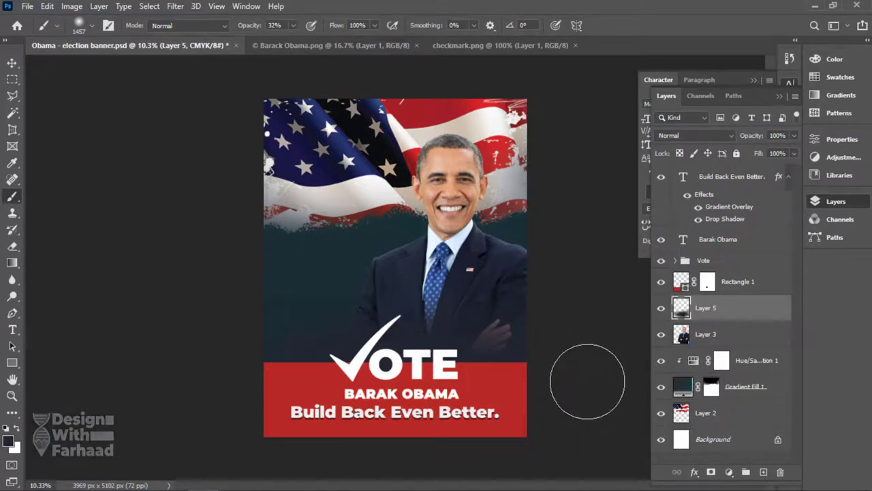
click(711, 472)
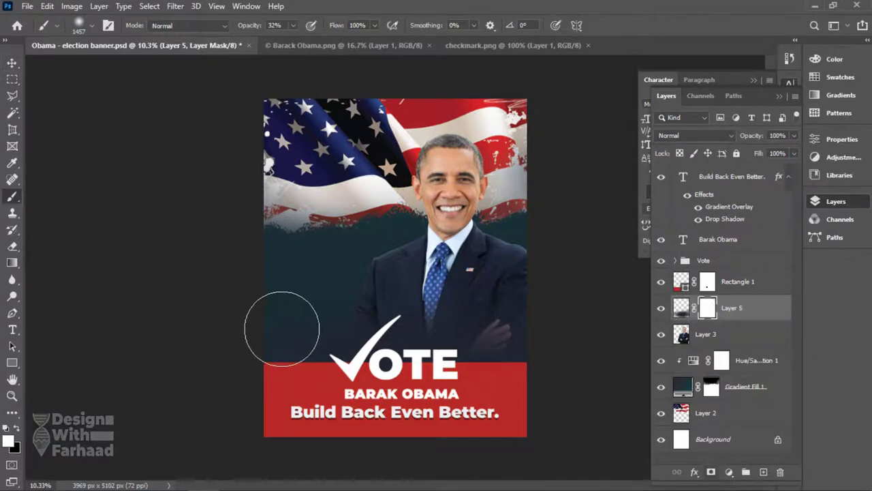
key(x)
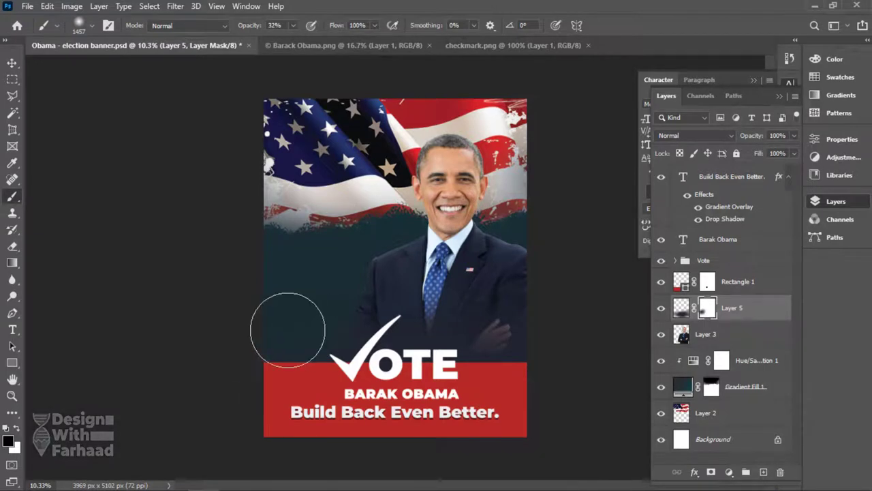
click(13, 63)
key(ctrl+s)
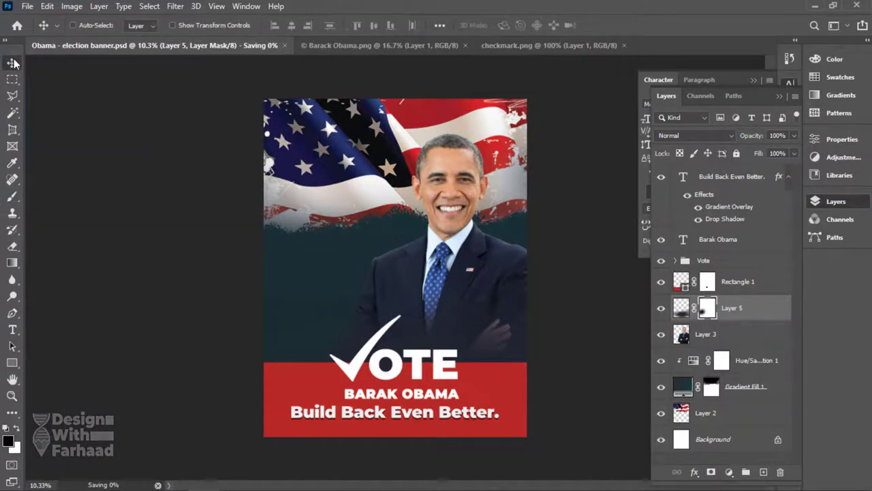
Clip a Hue/Saturation adjustment to the flag layer with Saturation +14 and Lightness -9
click(705, 412)
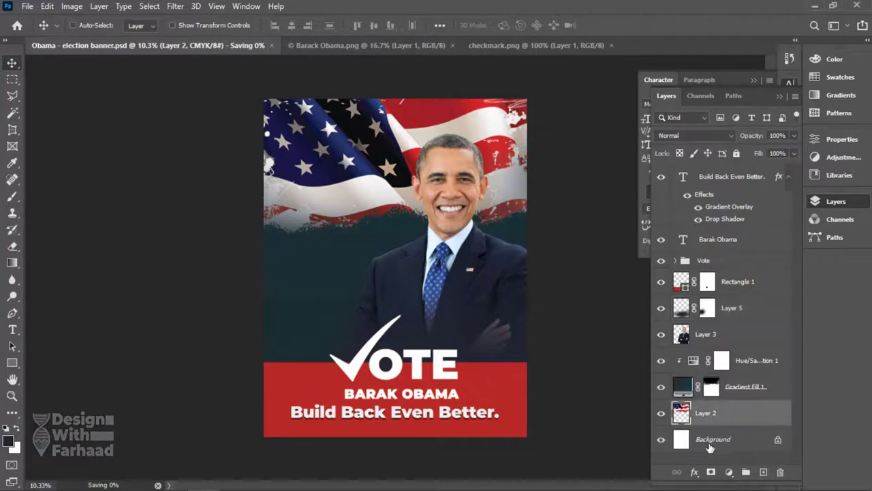
click(729, 472)
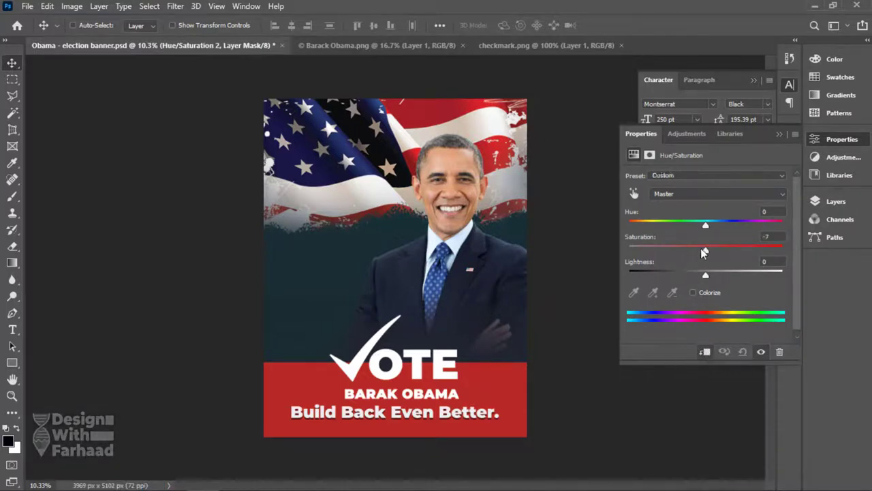
drag(700, 275, 721, 254)
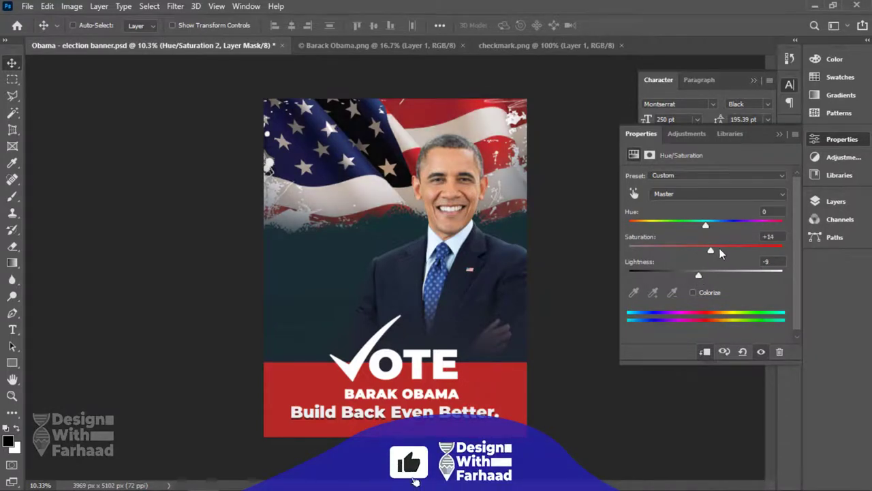
click(820, 202)
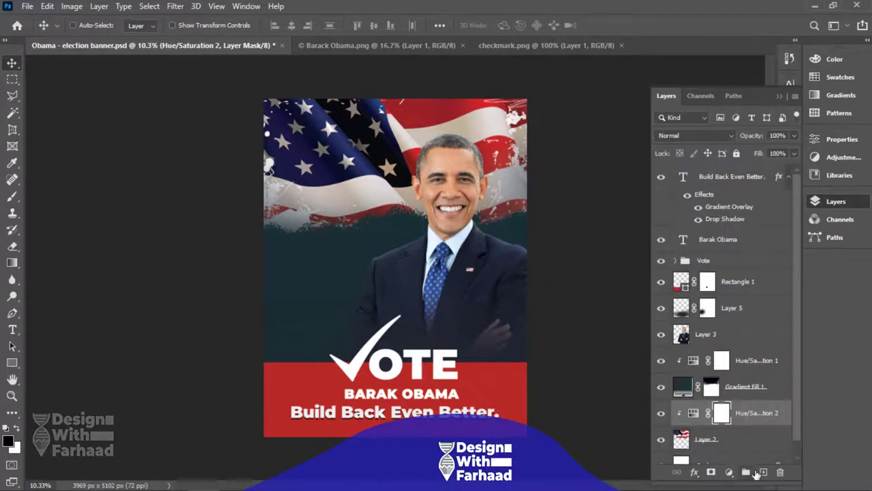
Create a new layer below the portrait and brush soft dark shading over the flag behind the head and shoulder
click(755, 443)
click(742, 333)
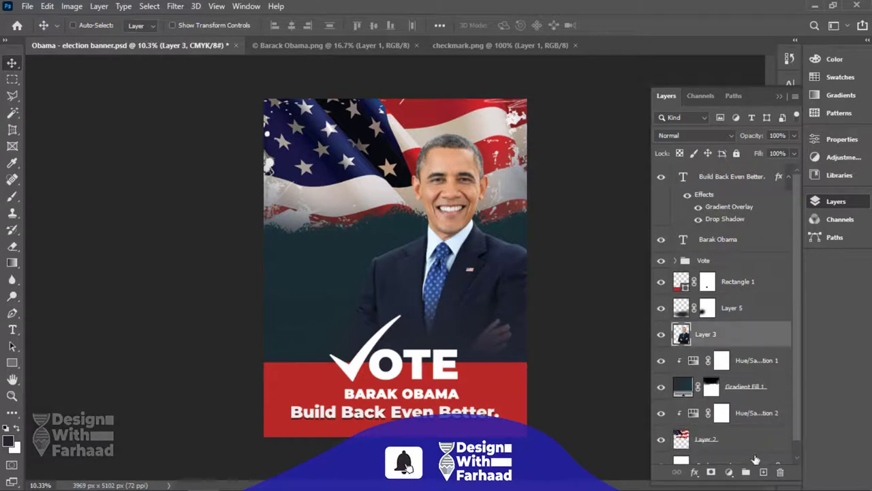
ctrl+click(764, 472)
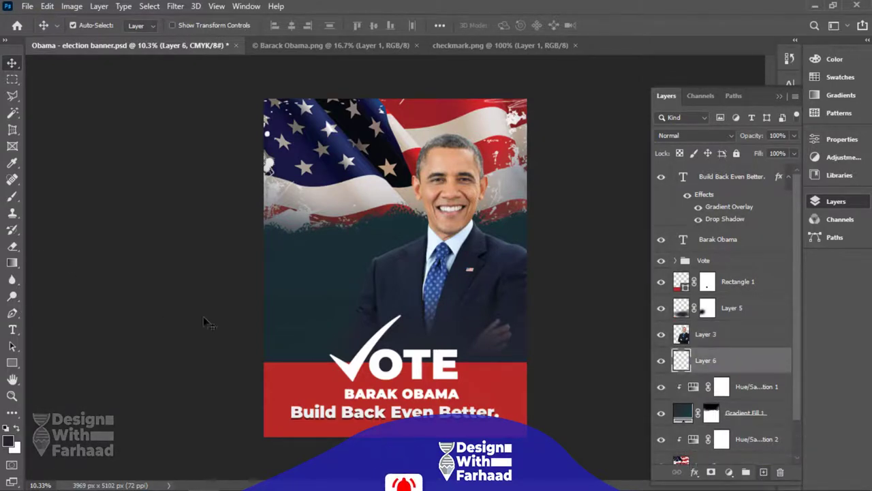
key(b)
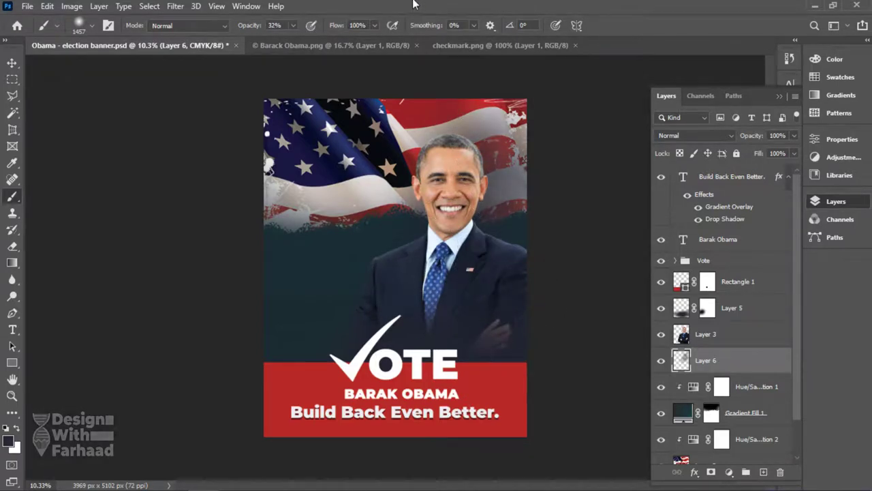
Set the opacity of the shading layer behind the portrait to 70% and save the banner
click(780, 135)
text(70)
key(Return)
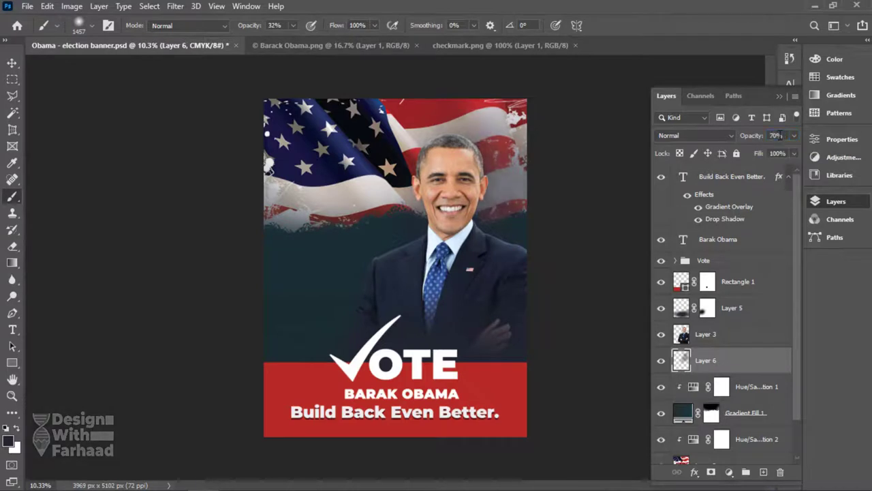
key(Return)
click(10, 63)
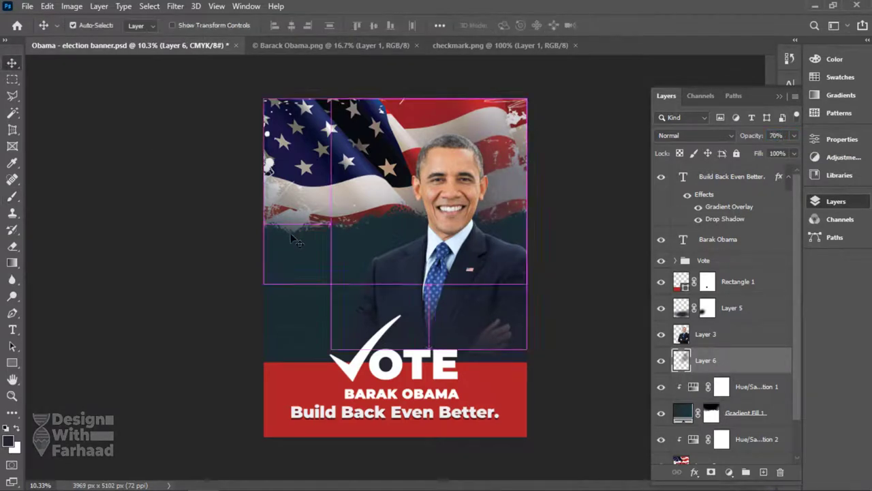
key(ctrl+s)
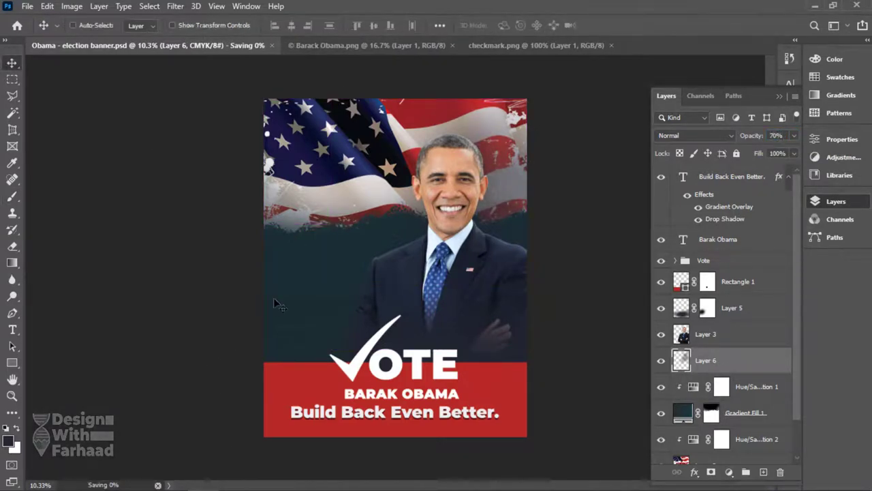
Switch to the window with the source text, copy "2025 Election", "November 15 2025" and "Presidential Candidate", and return to Photoshop
key(alt+Tab)
drag(173, 86, 42, 64)
key(ctrl+c)
key(alt+Tab)
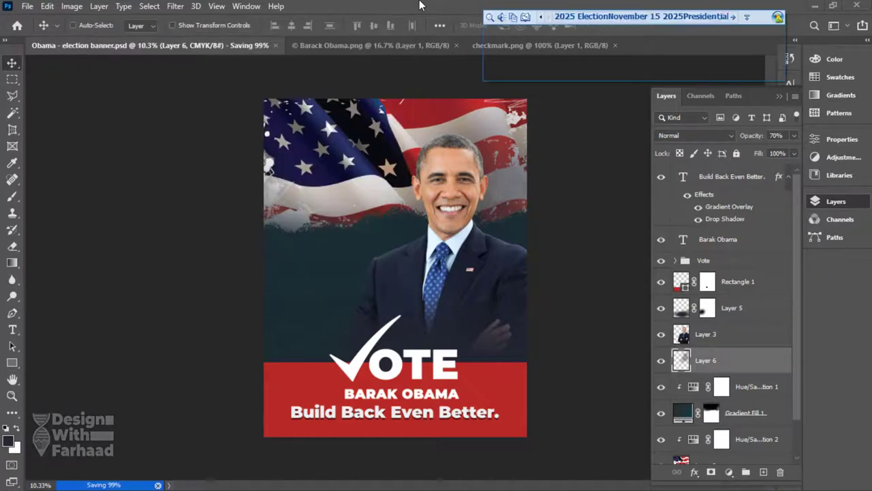
Draw a text box about 2086 by 1739 px beside the portrait below the flag and paste the copied election text left-aligned
click(12, 330)
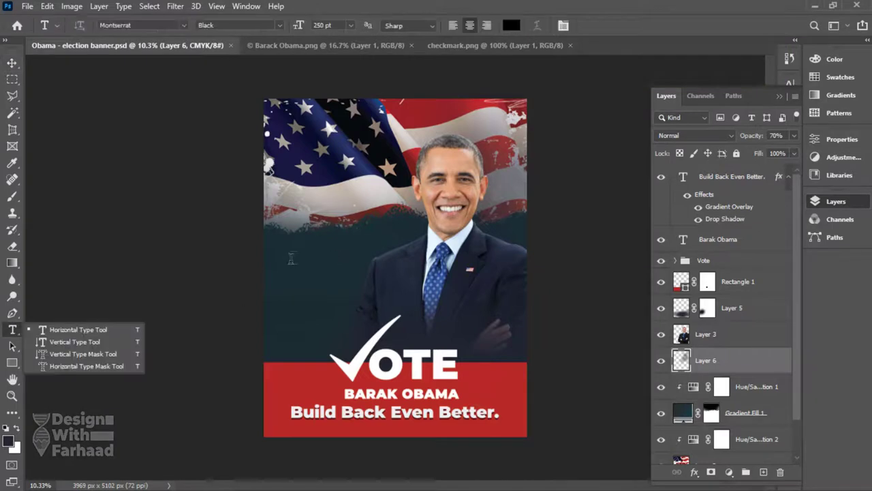
drag(278, 222, 314, 292)
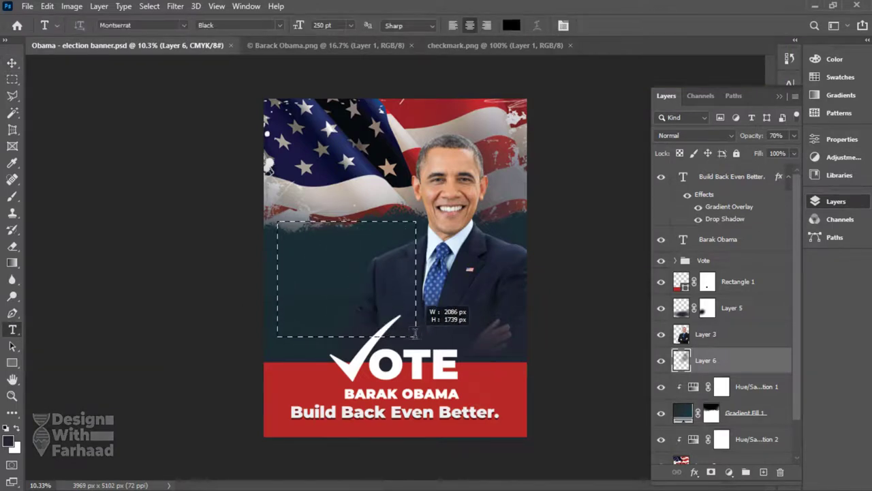
drag(413, 335, 416, 335)
key(ctrl+v)
click(453, 26)
Narrow the election text box slightly and set all its text to Montserrat SemiBold at 142 pt
click(279, 26)
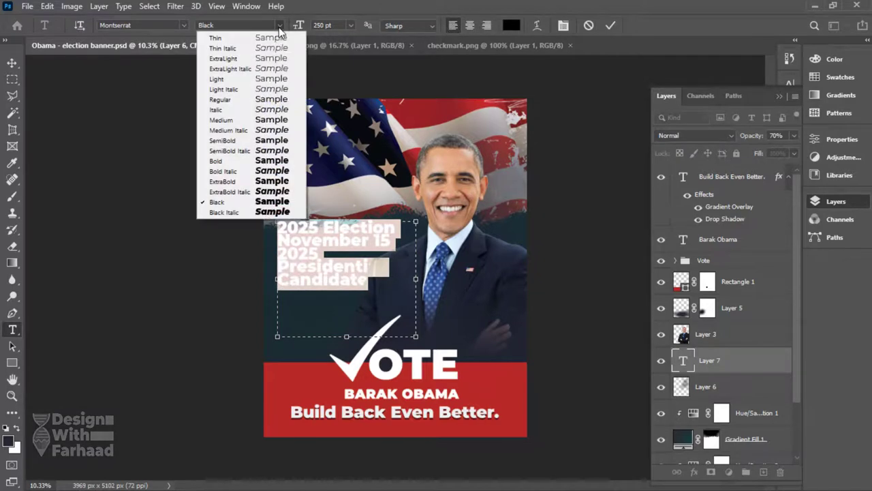
click(219, 144)
click(331, 242)
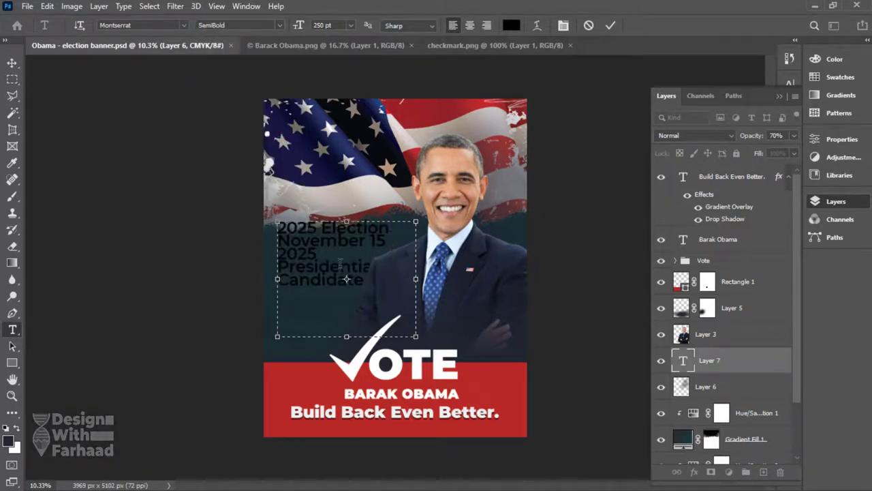
mouse_move(416, 278)
mouse_down()
mouse_move(505, 276)
mouse_move(411, 279)
mouse_up()
key(ctrl+a)
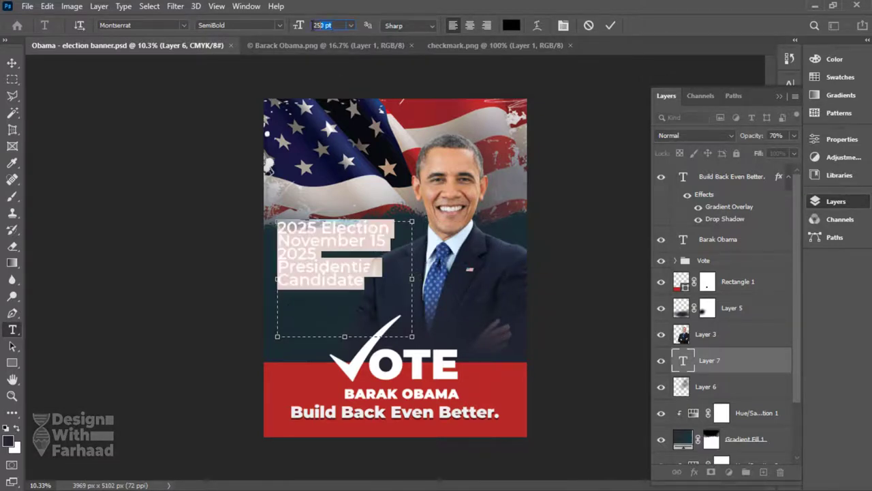
text(100)
key(Return)
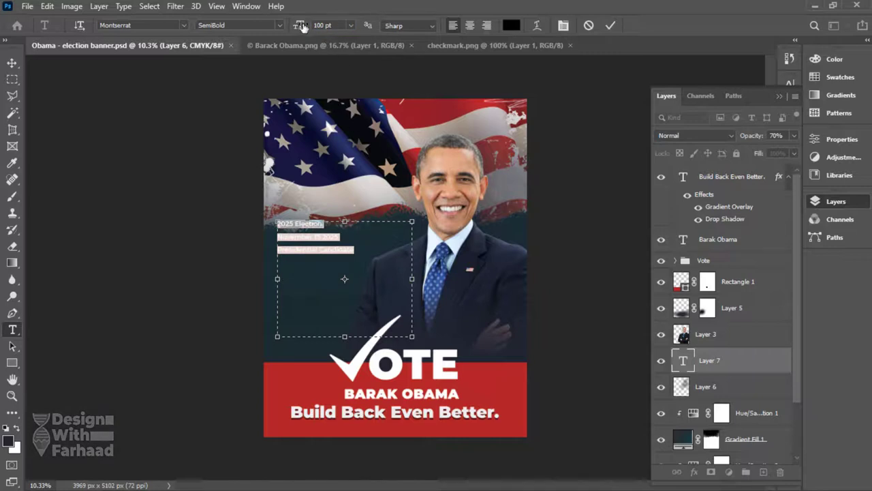
drag(302, 25, 329, 25)
click(394, 258)
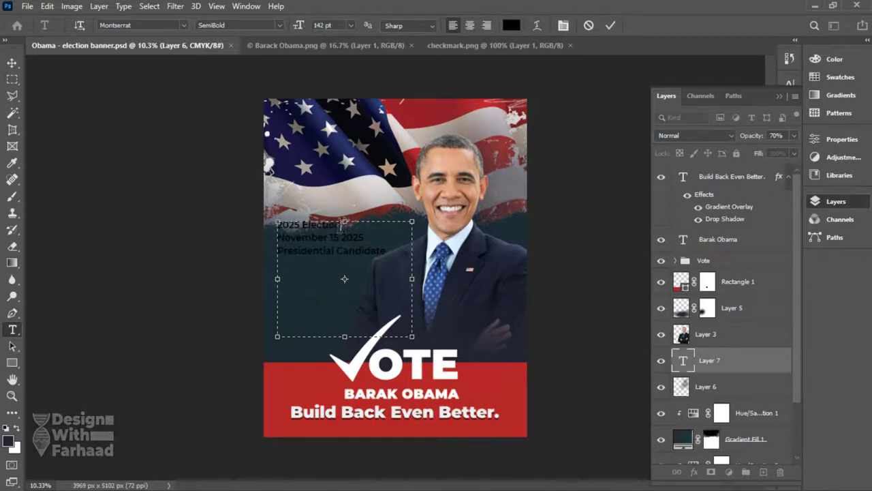
Format the "2025 Election" line as Montserrat Black at 180 pt
drag(342, 224, 262, 226)
click(280, 25)
click(225, 200)
click(296, 26)
text(180)
key(Return)
click(388, 246)
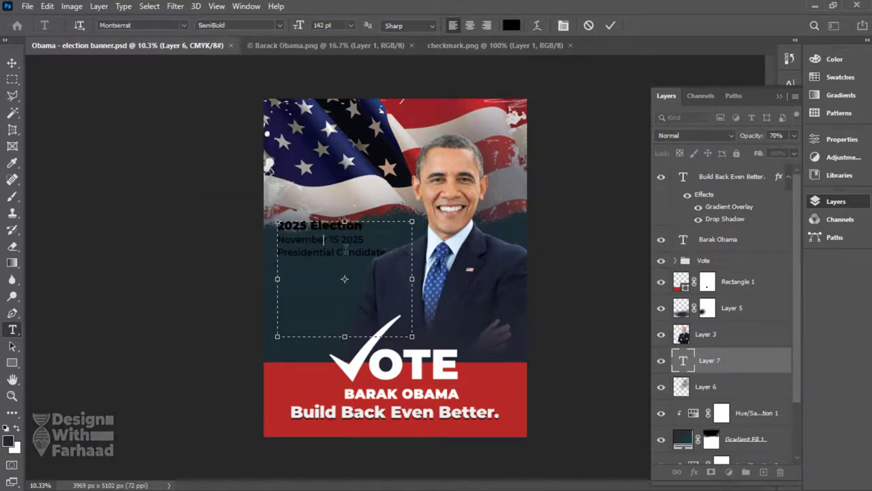
Move the election text down to just above the checkmark and place its layer above the Vote group
click(12, 63)
drag(341, 254, 343, 301)
drag(744, 366, 748, 249)
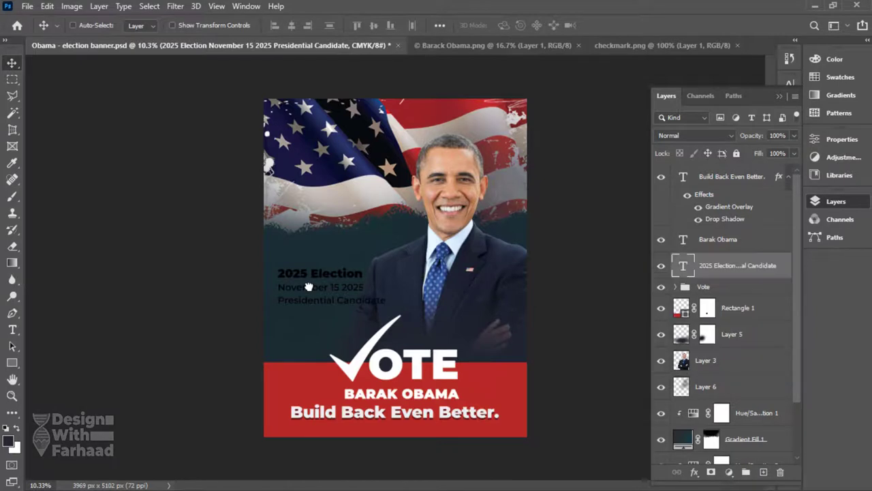
Change the colour of the election text to white
key(t)
click(509, 25)
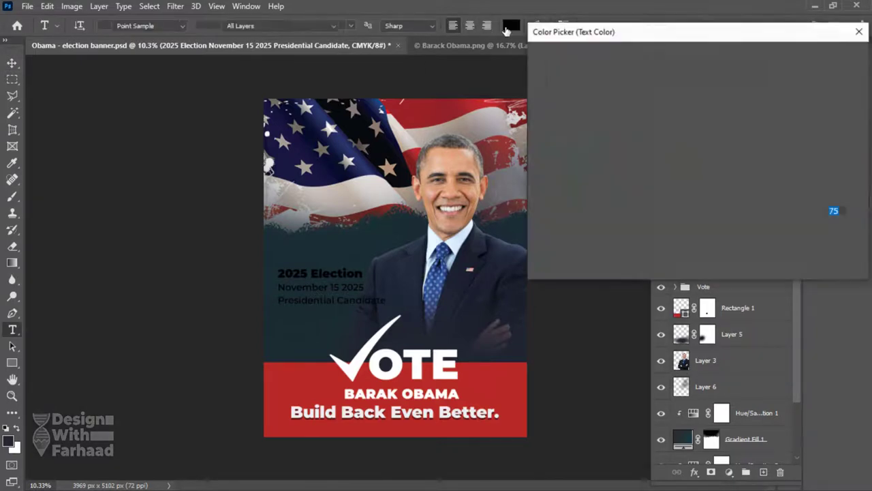
click(424, 110)
drag(583, 133, 534, 62)
key(Return)
Break "Presidential Candidate" into two lines before "Candidate"
click(324, 300)
double_click(361, 300)
click(339, 300)
key(Return)
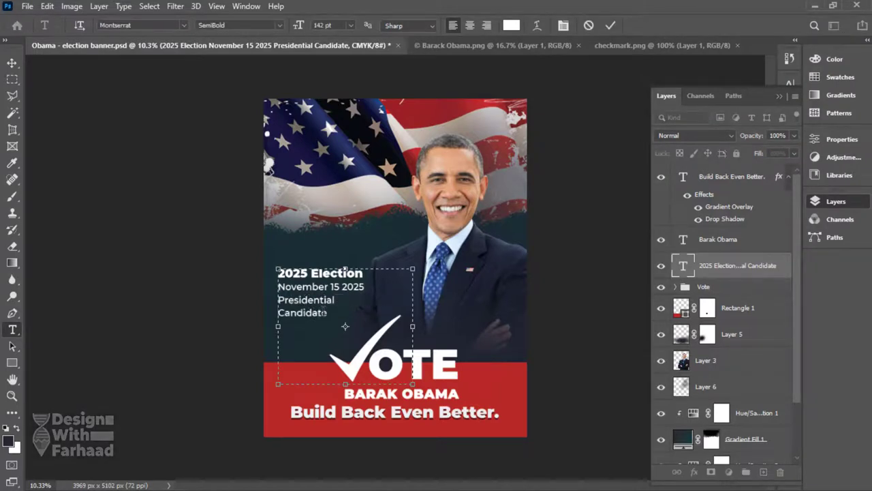
Format the "Presidential Candidate" lines as Montserrat Black at 200 pt
drag(330, 313, 273, 295)
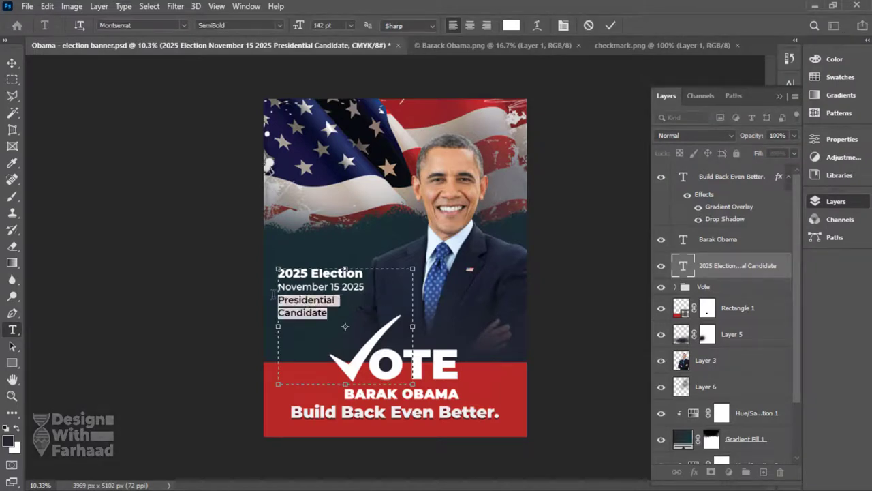
key(Return)
click(279, 26)
click(229, 202)
click(328, 310)
Set the "November 15 2025" date line to Montserrat Bold Italic
drag(376, 285, 277, 287)
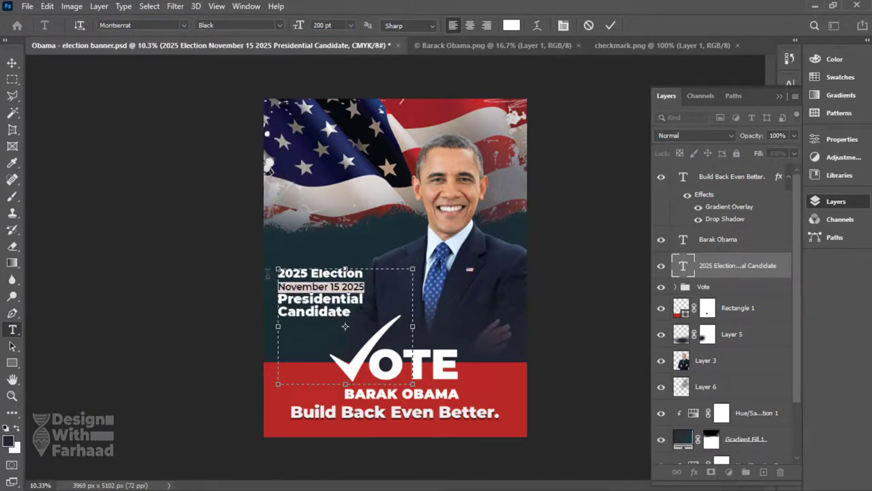
click(279, 25)
click(240, 171)
click(327, 297)
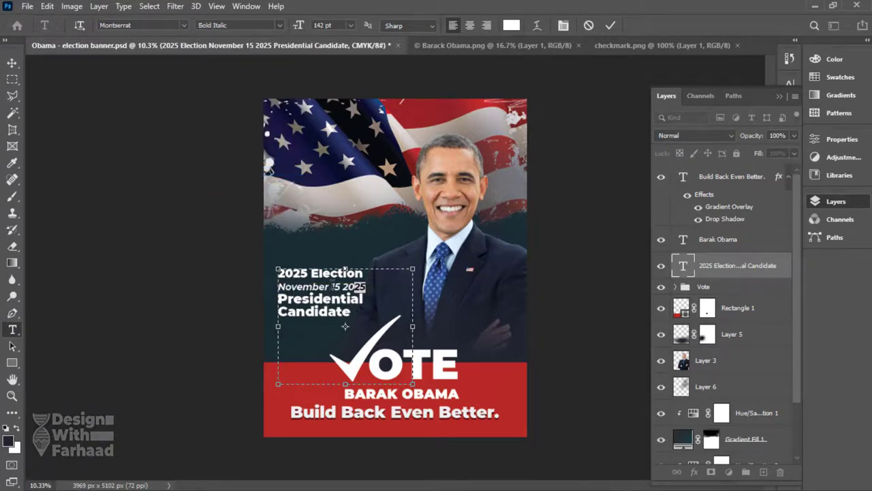
drag(331, 286, 272, 285)
Set "Presidential Candidate" to 220 pt in all caps with 220 pt leading
click(332, 312)
drag(351, 312, 255, 295)
text(220)
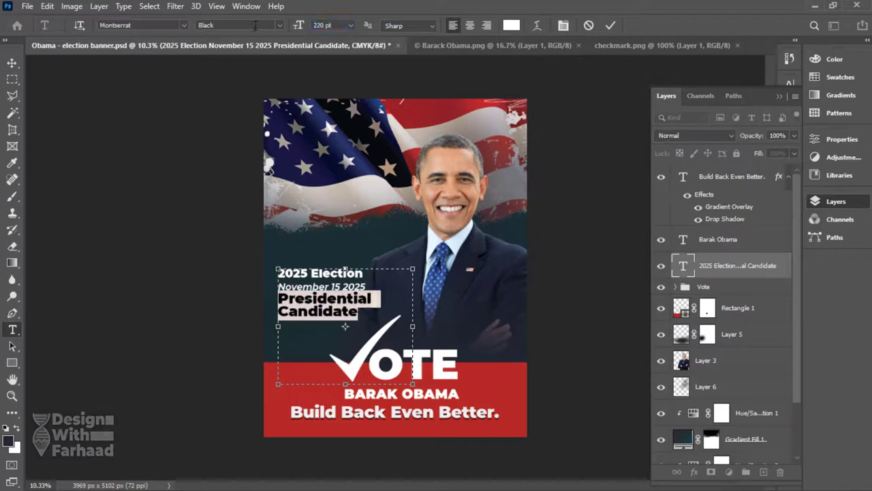
click(563, 26)
drag(719, 120, 728, 122)
click(684, 174)
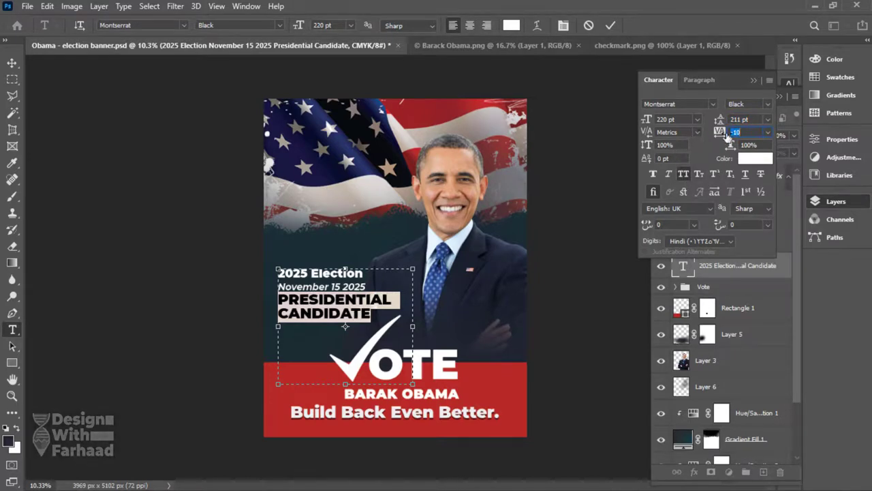
click(327, 303)
drag(375, 314, 278, 299)
drag(721, 121, 728, 121)
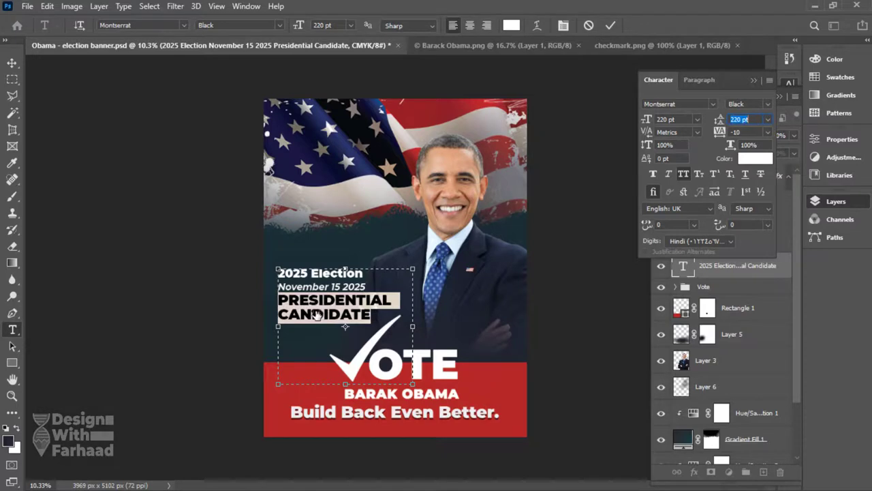
Move the whole election text block up slightly, clear of the checkmark, and save the banner
click(13, 63)
mouse_move(324, 313)
mouse_down()
mouse_move(321, 321)
mouse_move(325, 300)
mouse_up()
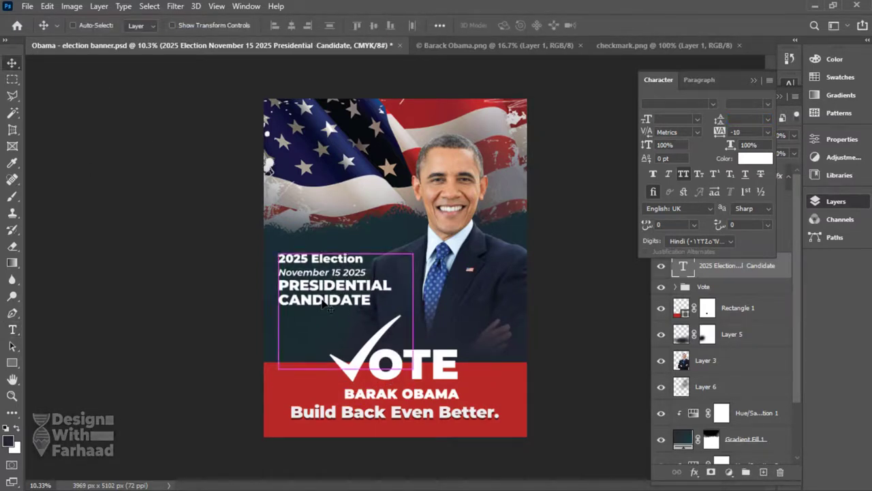
key(ctrl+s)
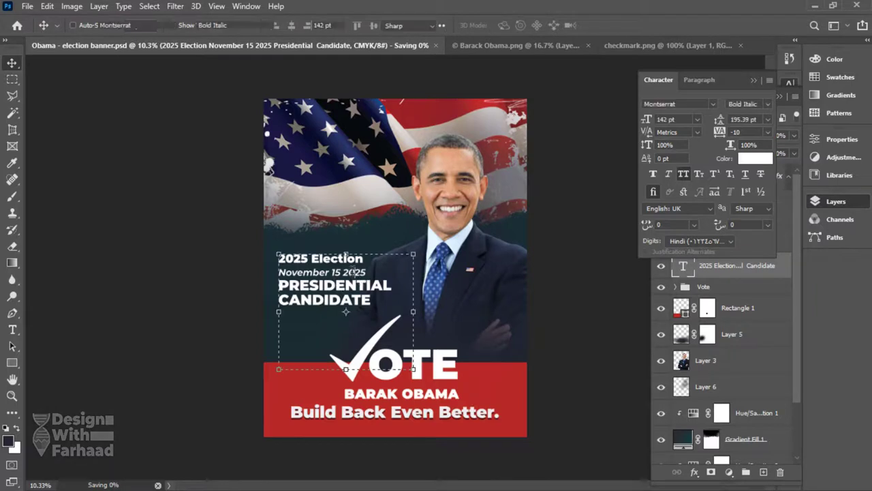
Insert a blank line between the date and "PRESIDENTIAL CANDIDATE" and move the text block up a little
key(Return)
click(12, 63)
key(ctrl+Return)
key(v)
drag(345, 313, 344, 300)
click(835, 201)
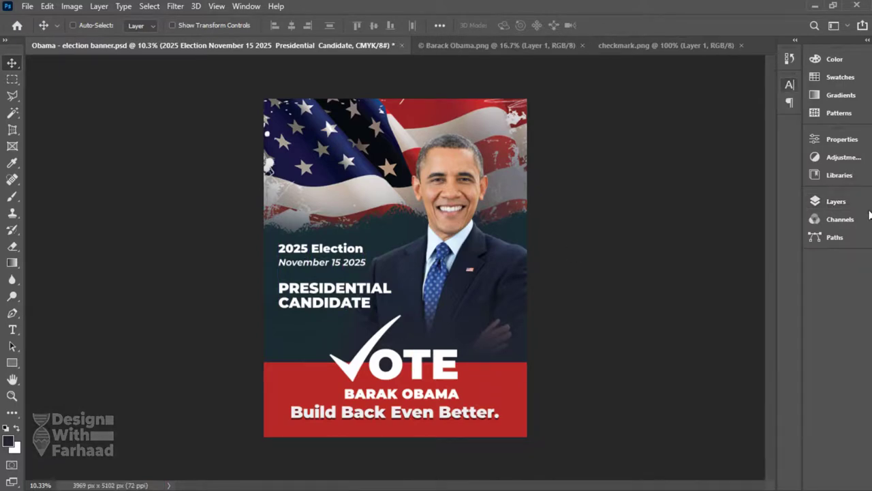
Turn on a Drop Shadow layer style for the "2025 Election" text block
click(835, 202)
right_click(750, 265)
click(593, 22)
ctrl+click(691, 268)
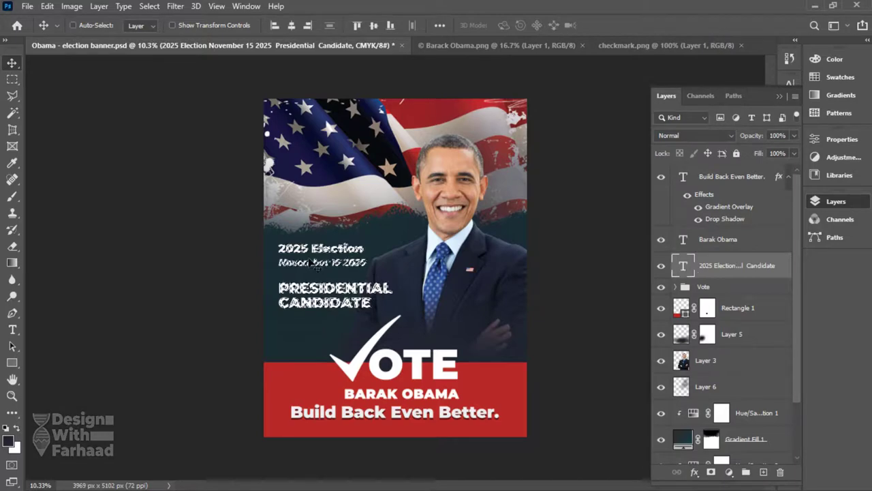
key(ctrl+z)
click(716, 269)
right_click(717, 272)
click(595, 20)
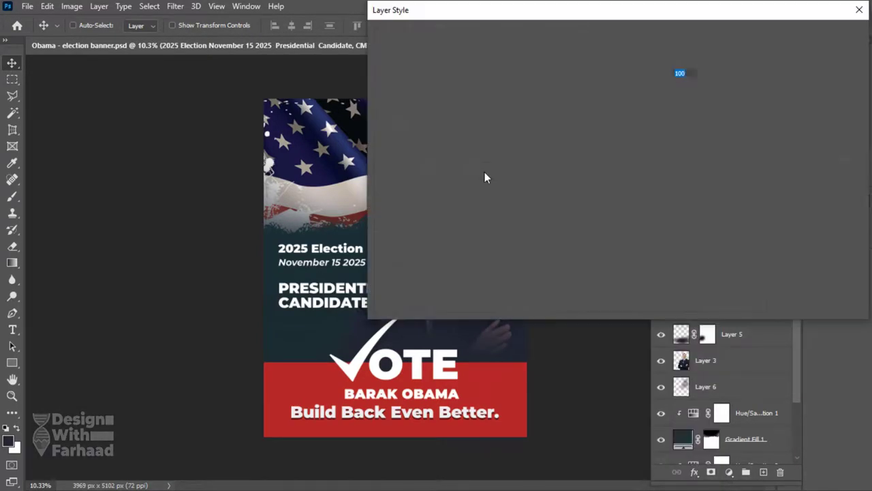
click(481, 253)
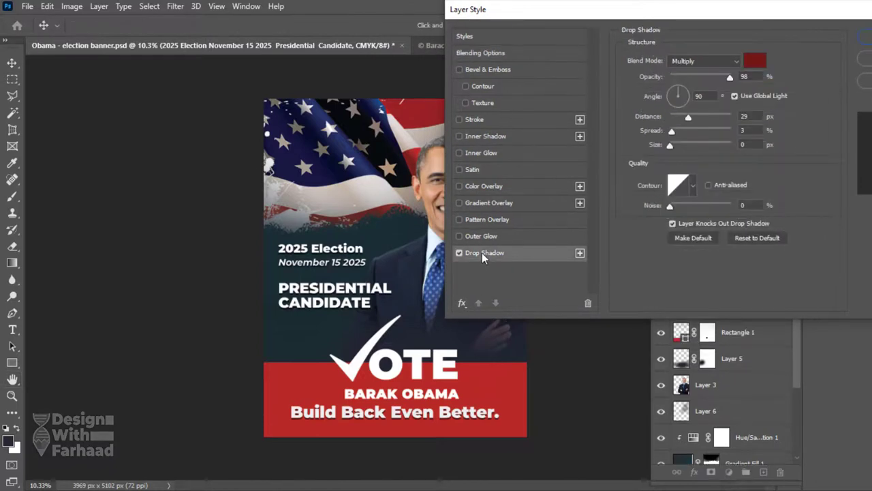
Set the election text's drop shadow colour to dark teal, about #1b2c30, and apply the layer style
scroll(740, 119, down, 4)
click(755, 61)
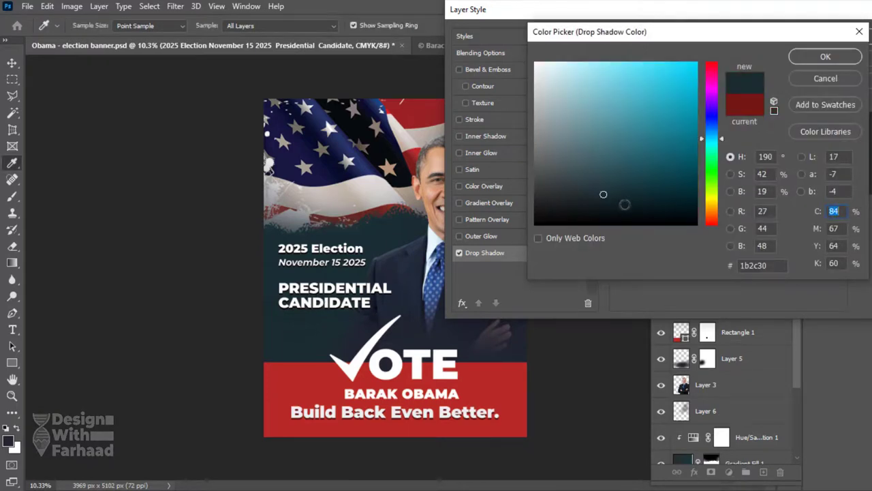
click(825, 56)
click(863, 41)
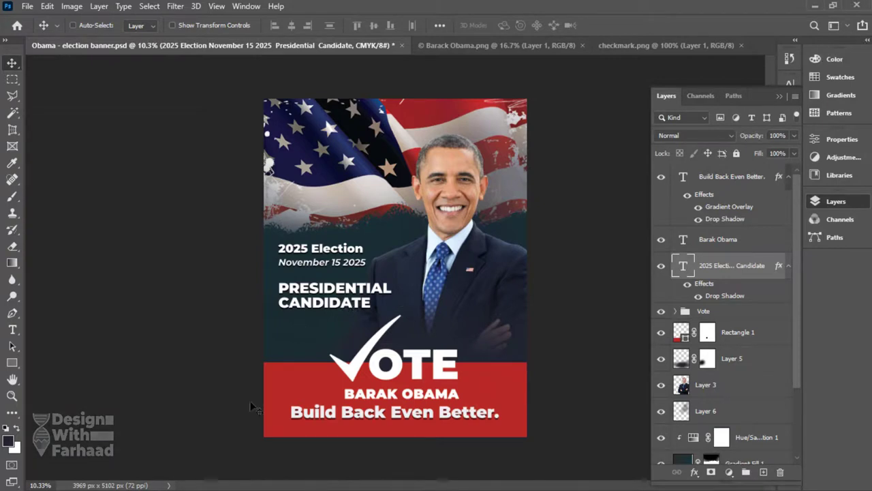
key(t)
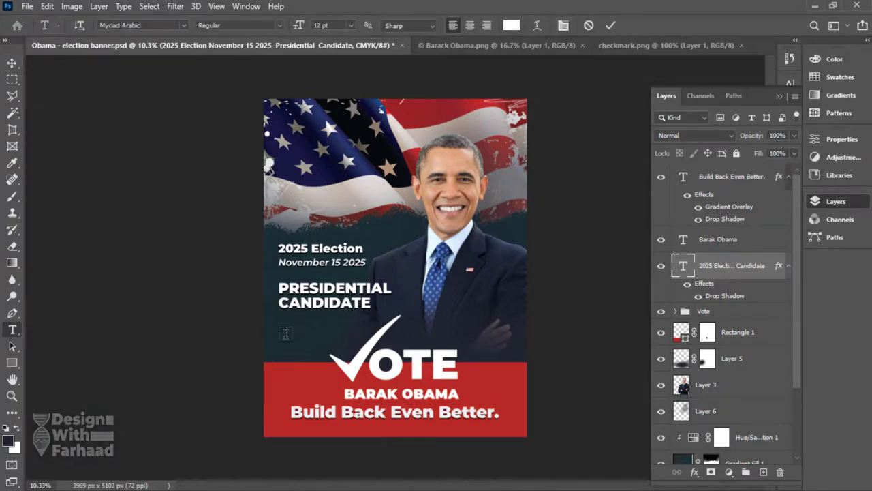
click(286, 334)
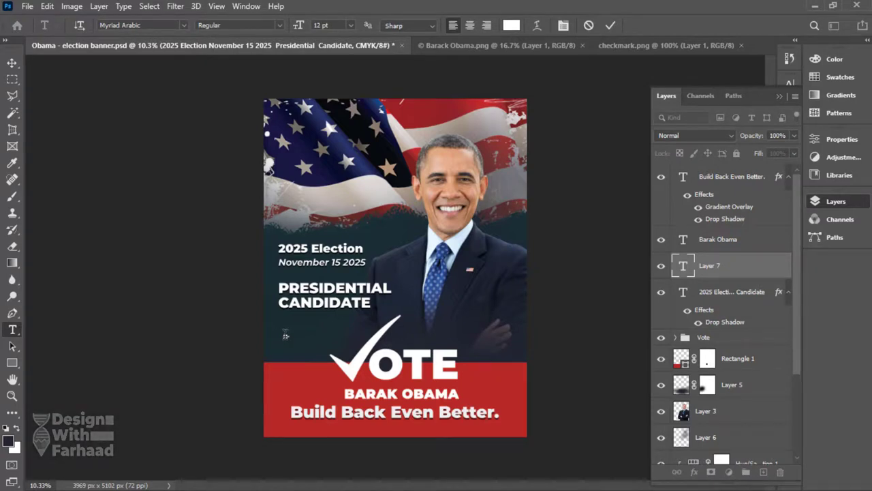
drag(298, 26, 426, 29)
Set the website line to Montserrat Regular at 150 pt
click(166, 26)
text(montserrat)
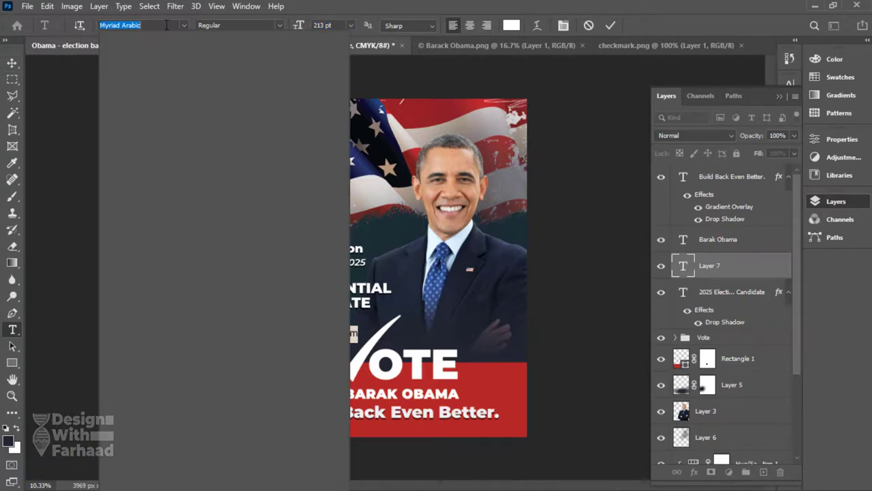
text( re)
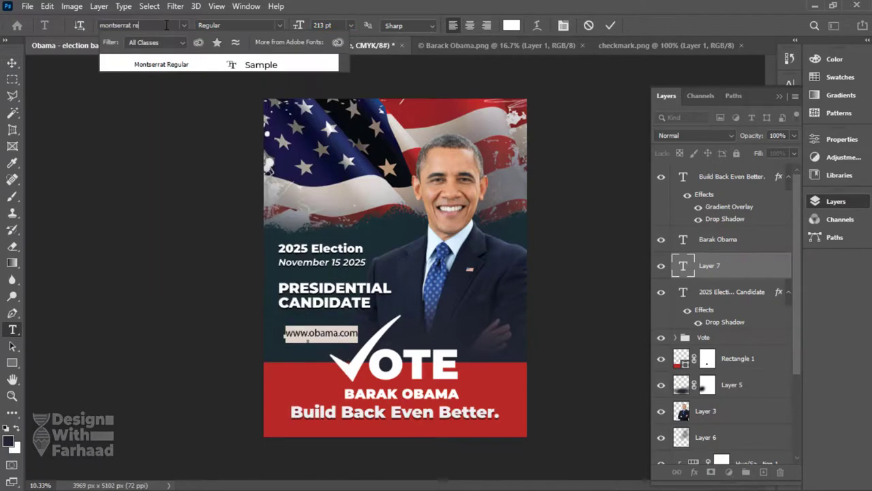
text(gula)
key(Tab)
key(Tab)
text(1)
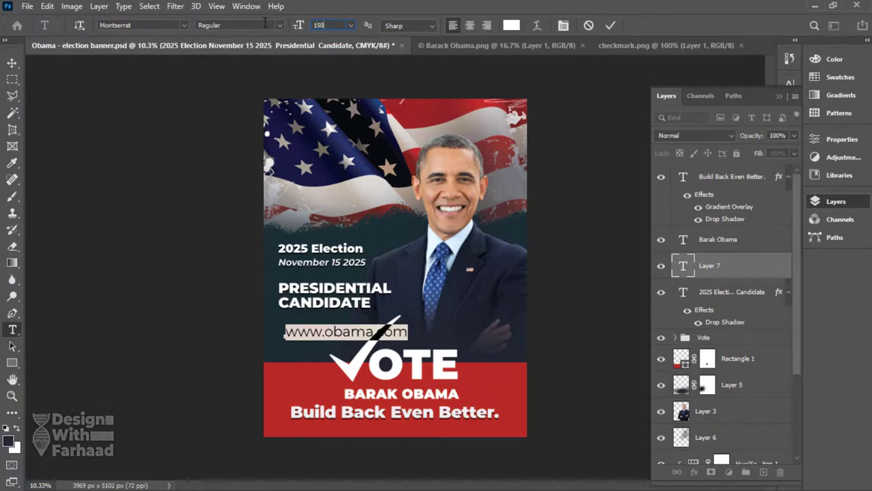
text(50)
key(Return)
click(12, 63)
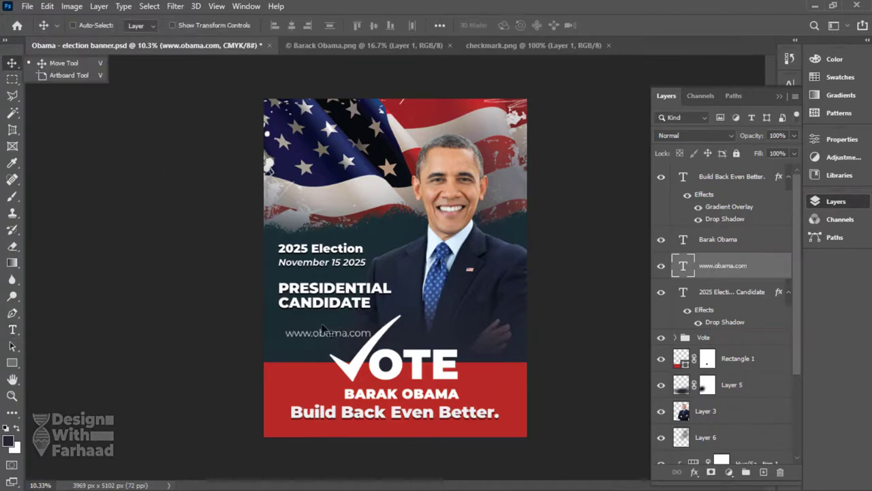
drag(335, 334, 335, 319)
key(ctrl+s)
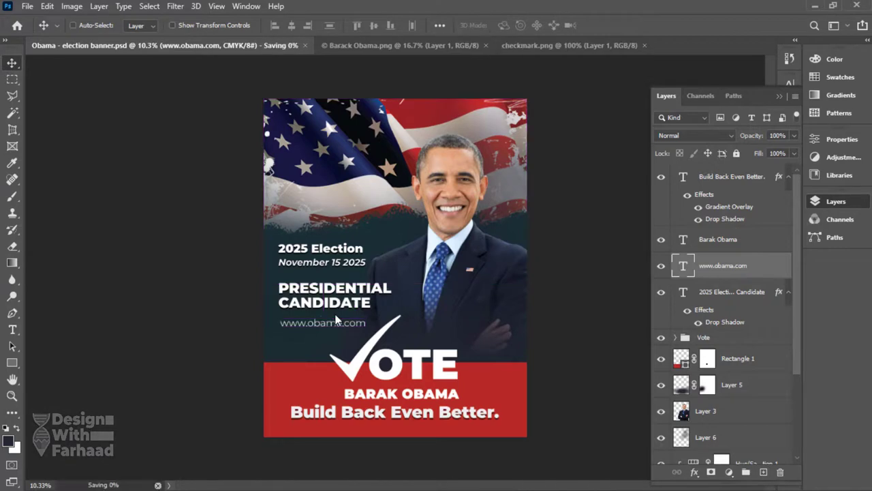
Add a Curves adjustment layer clipped to the Obama portrait layer
right_click(454, 194)
click(476, 203)
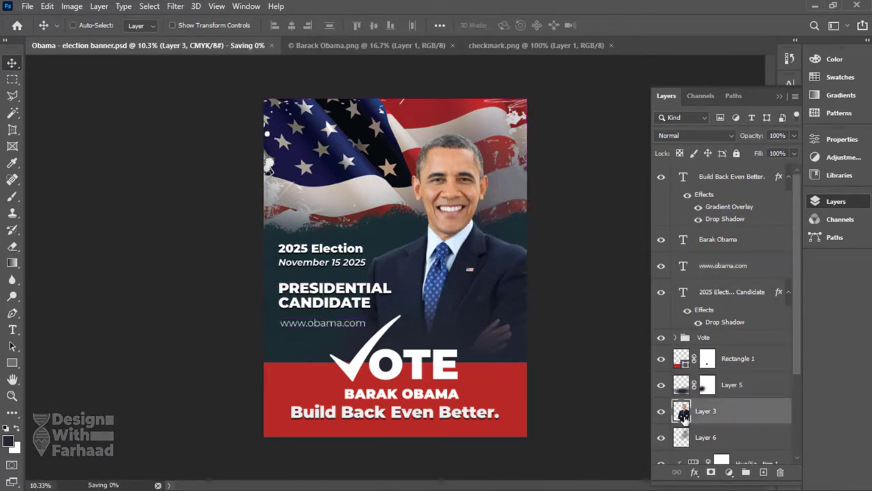
click(729, 473)
click(778, 311)
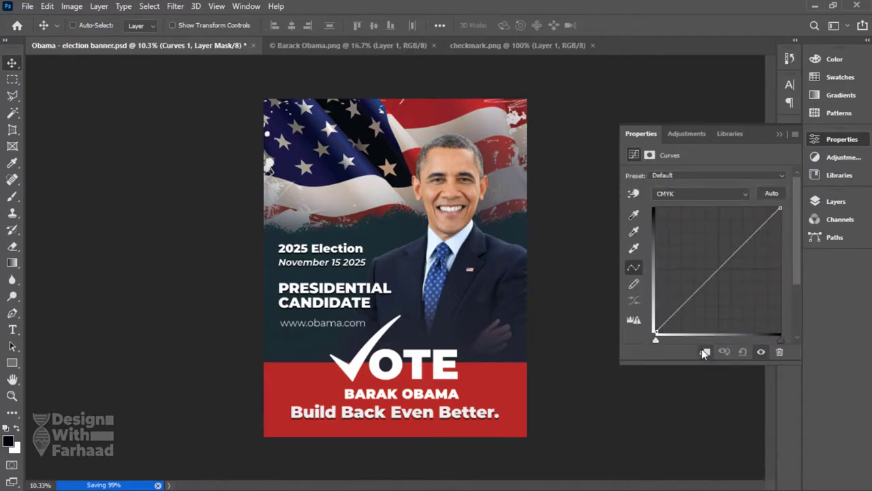
Shape the portrait's Curves with on-image adjustments on the face, slightly darkening the midtones for more contrast
click(634, 193)
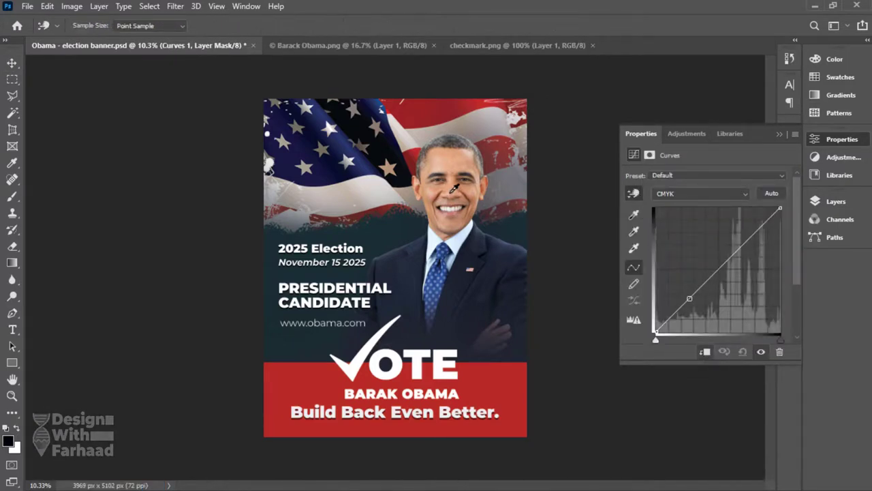
drag(454, 188, 455, 189)
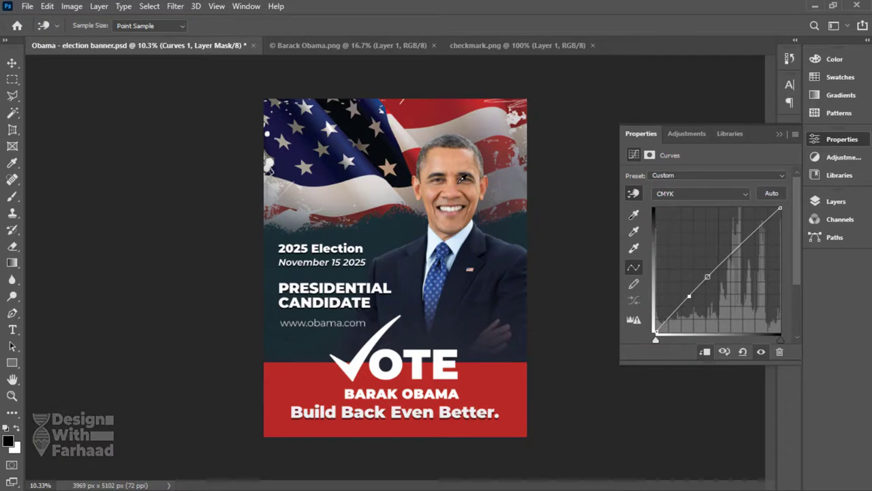
drag(457, 186, 455, 172)
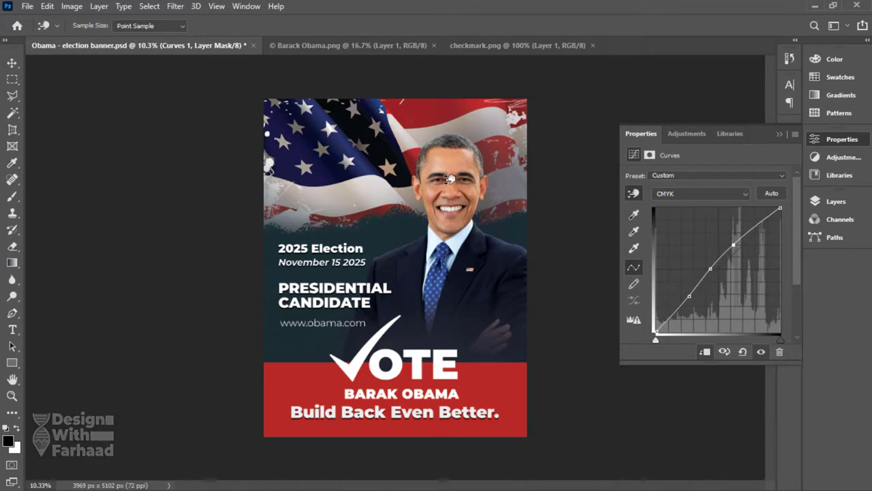
drag(449, 178, 449, 167)
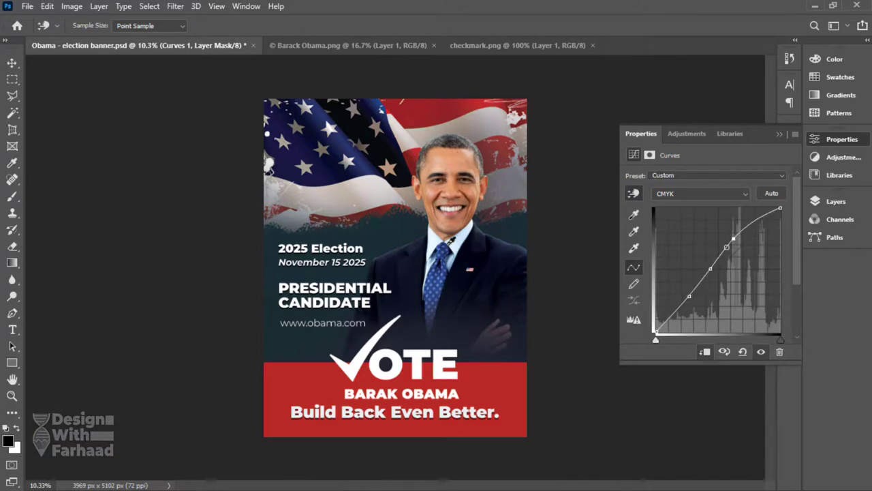
drag(735, 245, 737, 249)
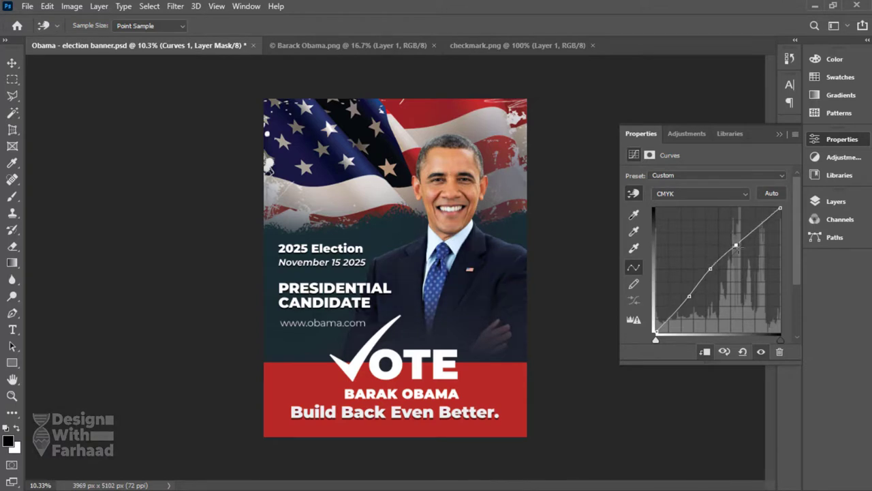
Compare the portrait with and without the Curves adjustment, keep it on, and save the banner
click(836, 201)
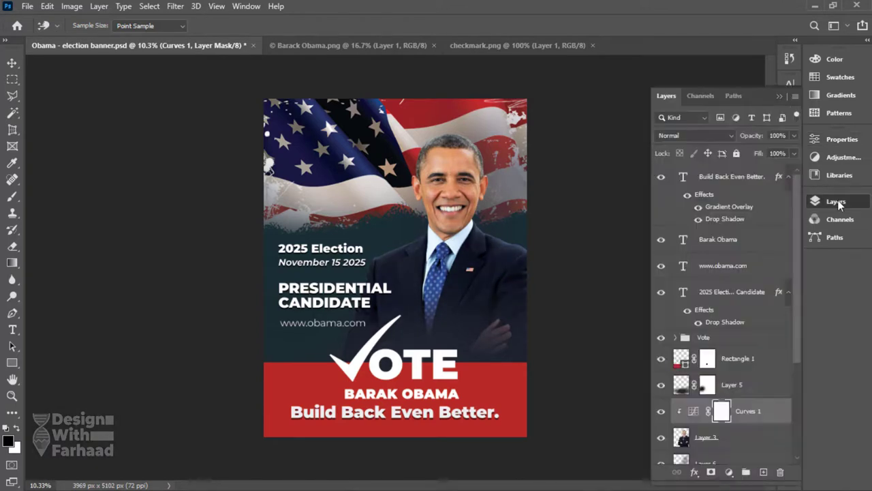
click(662, 412)
click(661, 412)
click(13, 64)
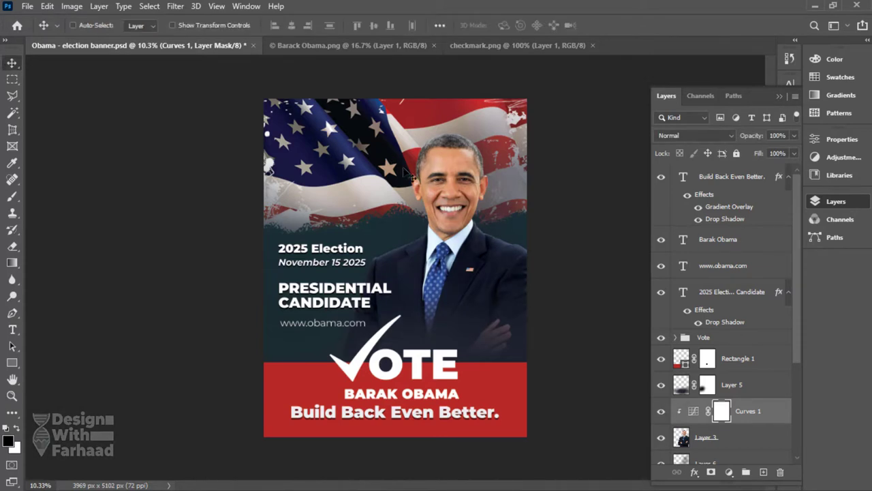
key(ctrl+s)
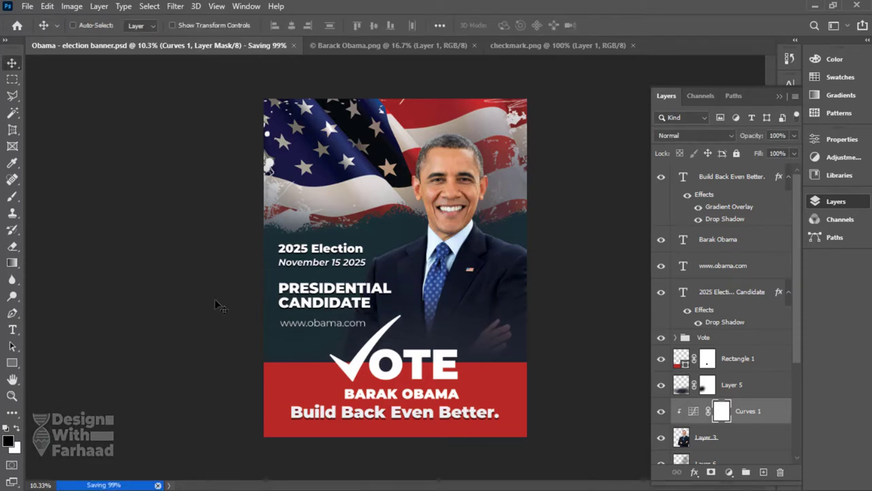
Save a flattened copy of the finished banner in an image format other than Photoshop's own
click(27, 6)
click(40, 157)
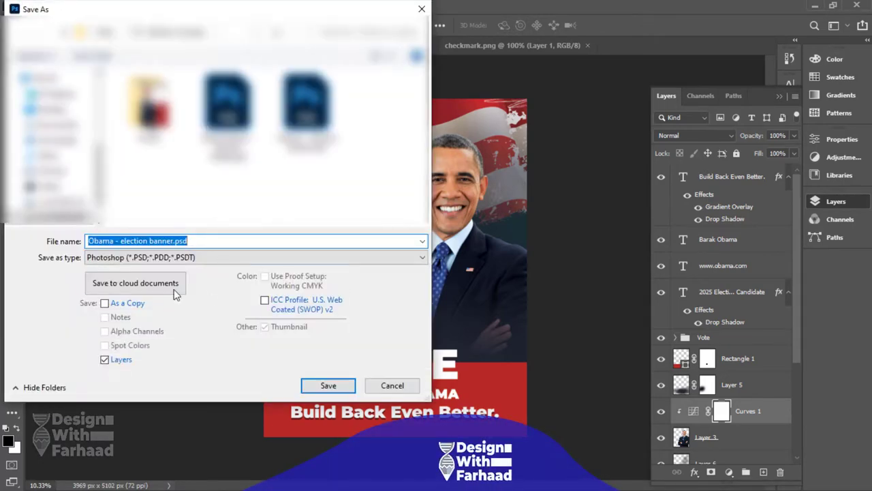
click(158, 256)
click(145, 318)
click(327, 384)
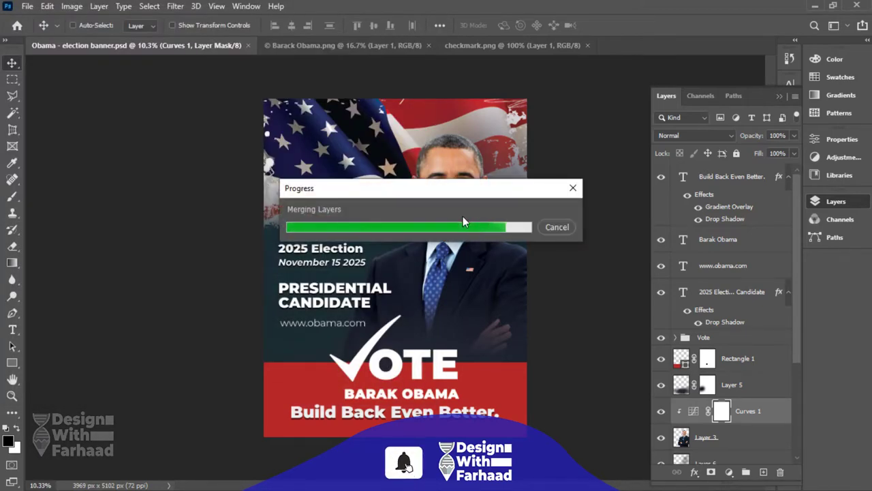
click(501, 109)
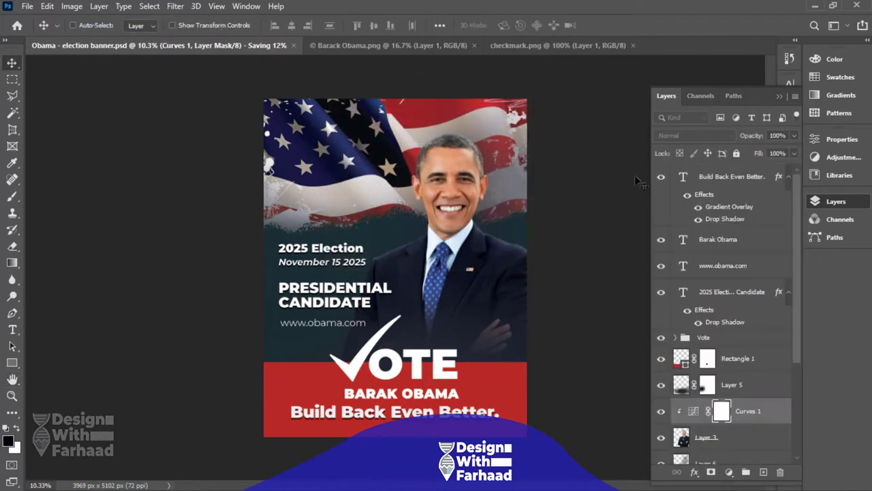